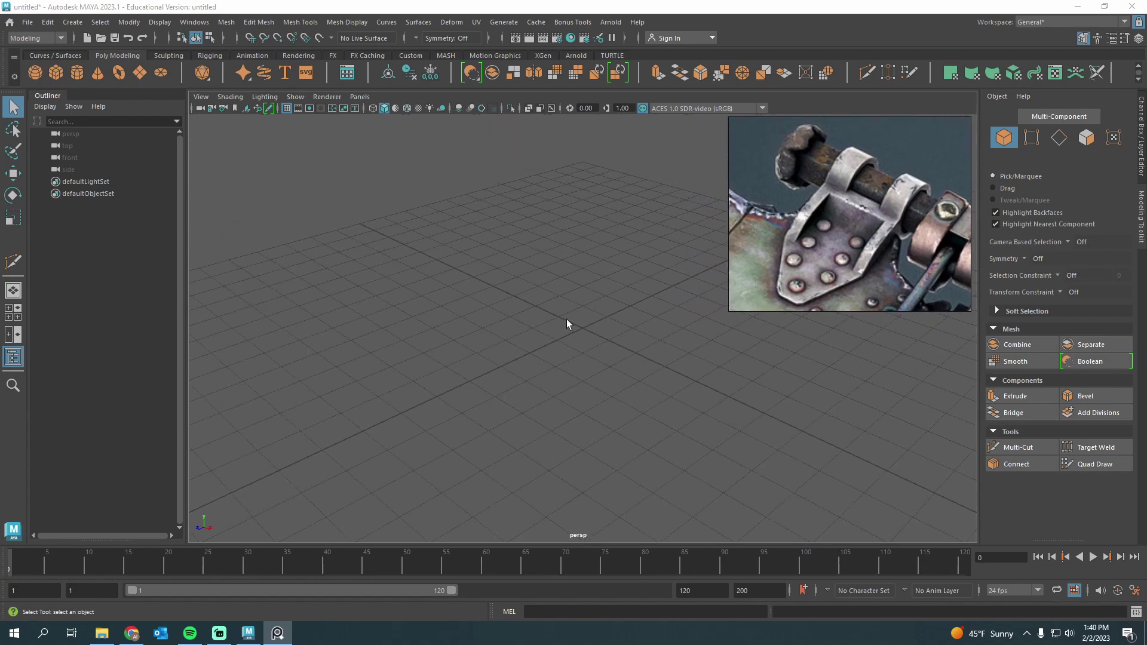
Step: Create a polygon pipe primitive at the centre of the grid
left_click_drag(567, 319, 846, 182, "alt")
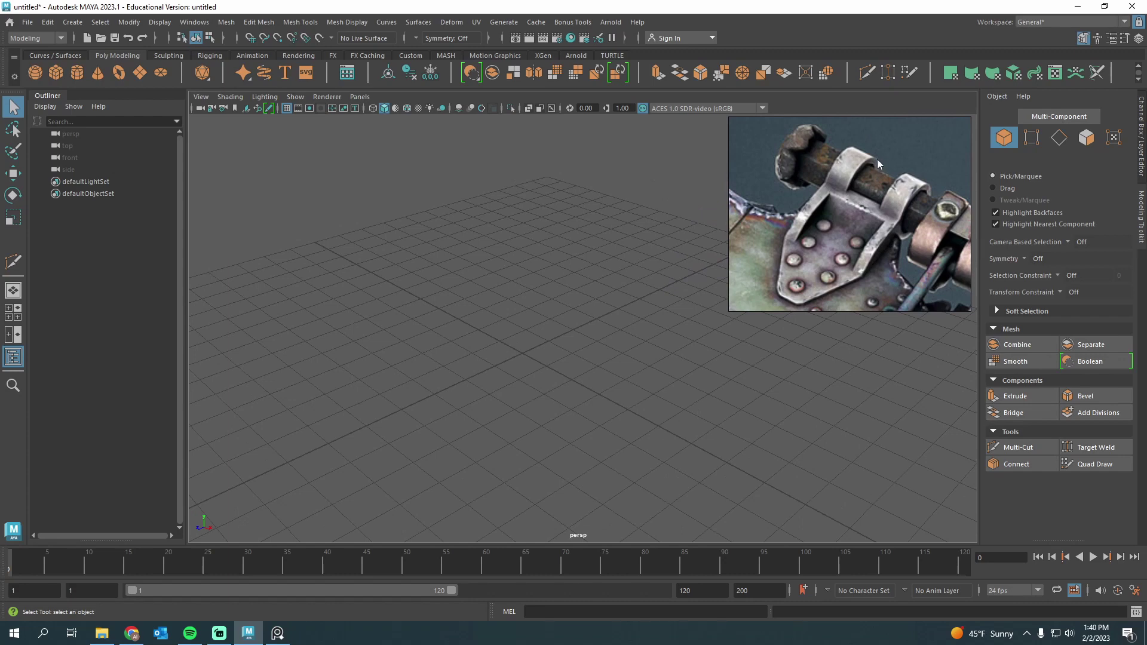
left_click(75, 24)
mouse_move(119, 67)
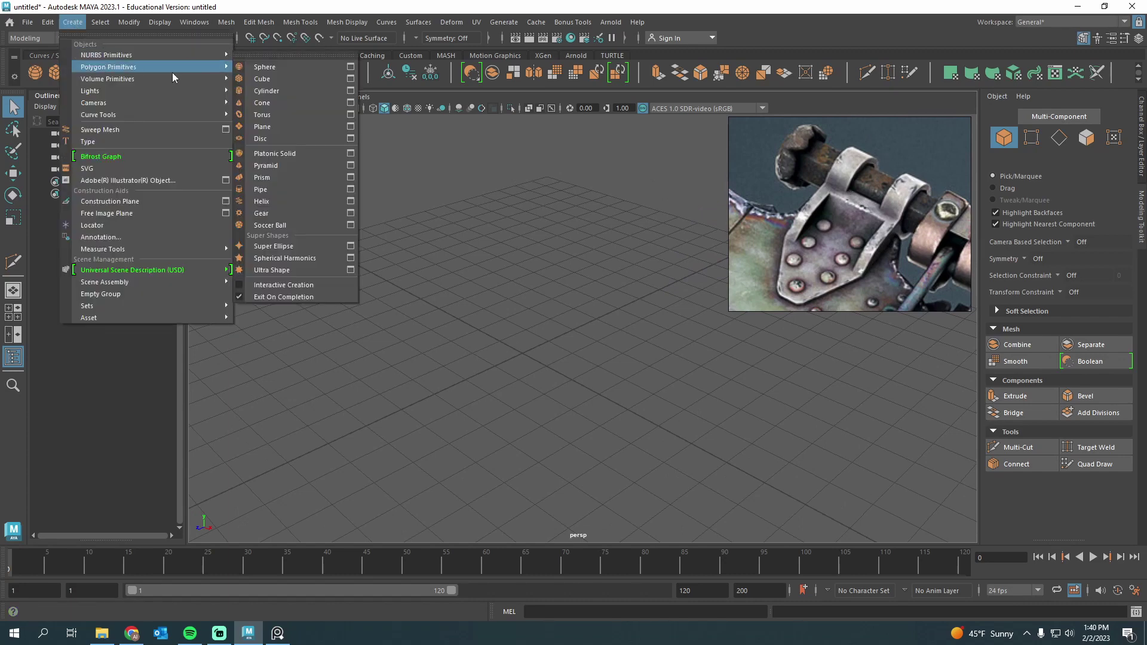
left_click(292, 189)
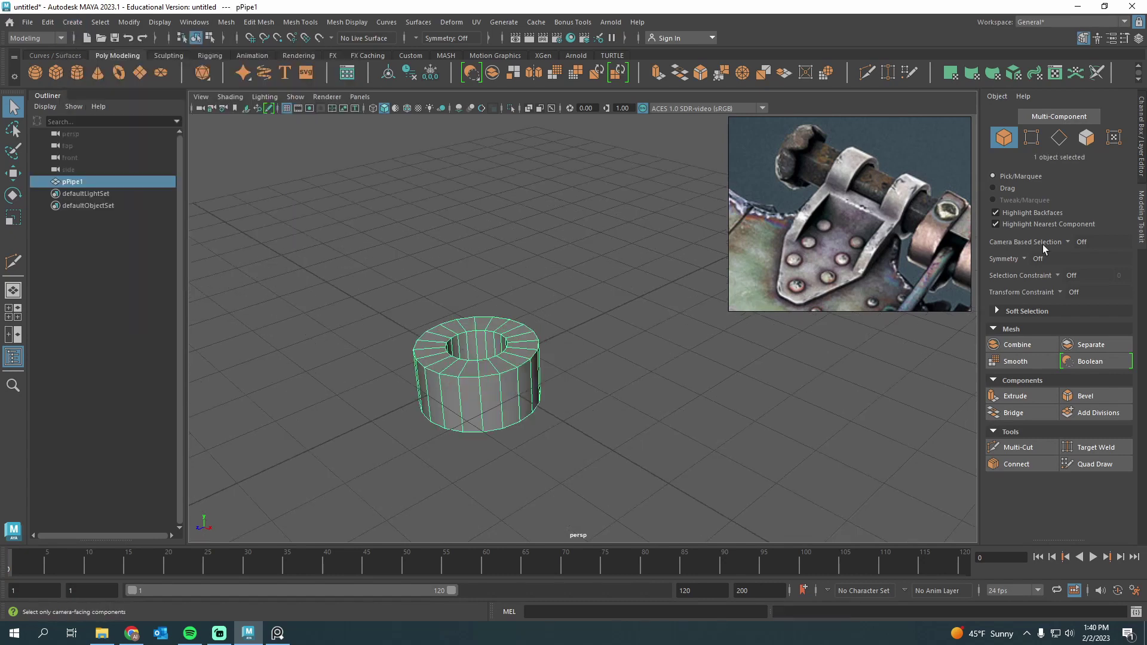
Step: Set the pipe's radius to 2.5 in its polyPipe construction inputs
left_click(1139, 156)
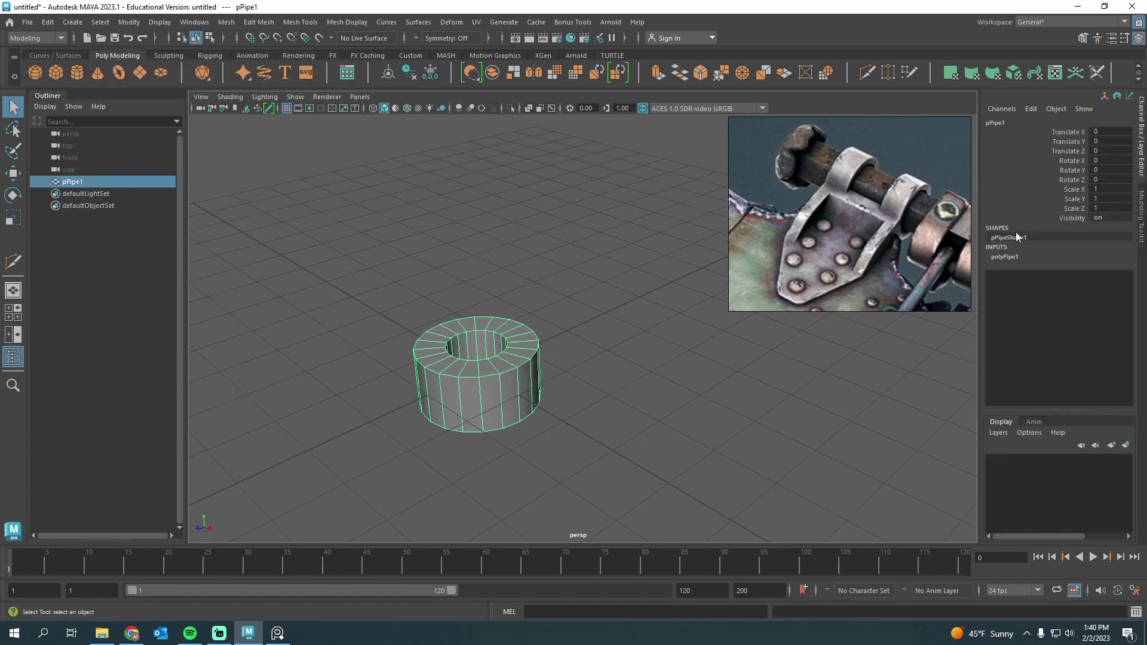
left_click(1004, 256)
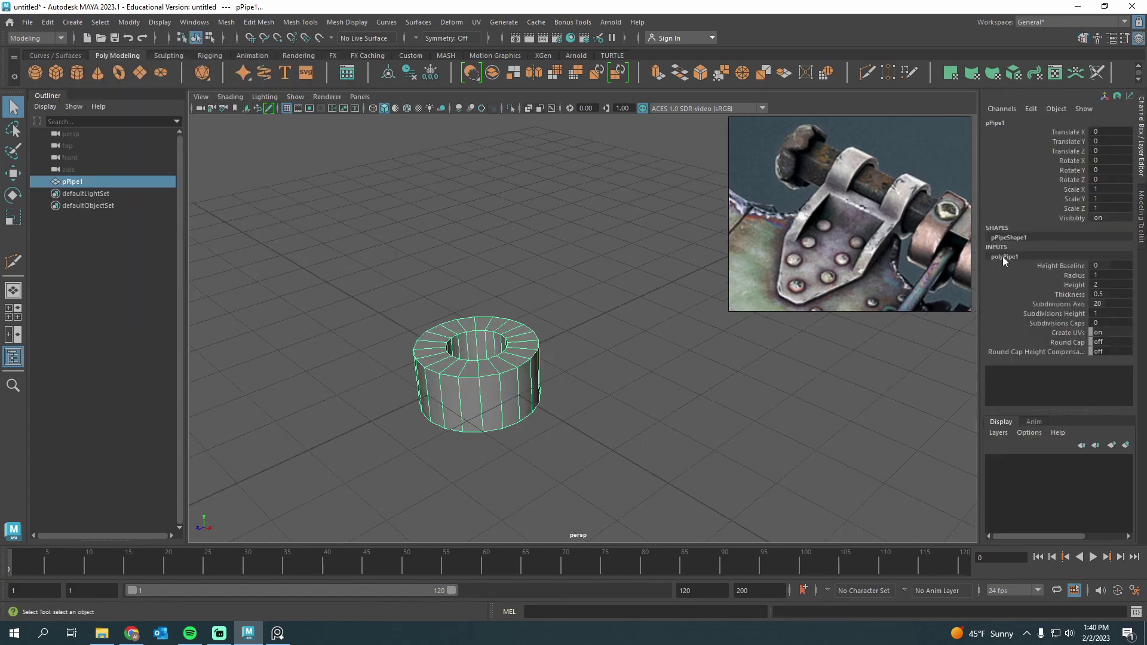
left_click(1046, 295)
left_click(1055, 275)
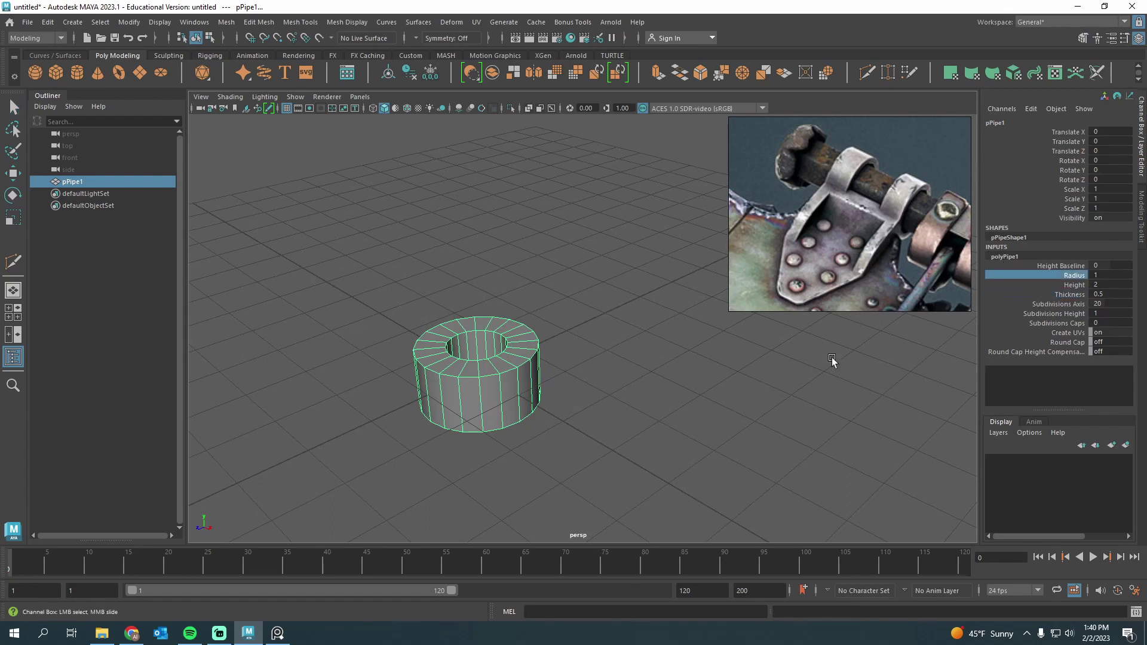
middle_click_drag(830, 358, 839, 359)
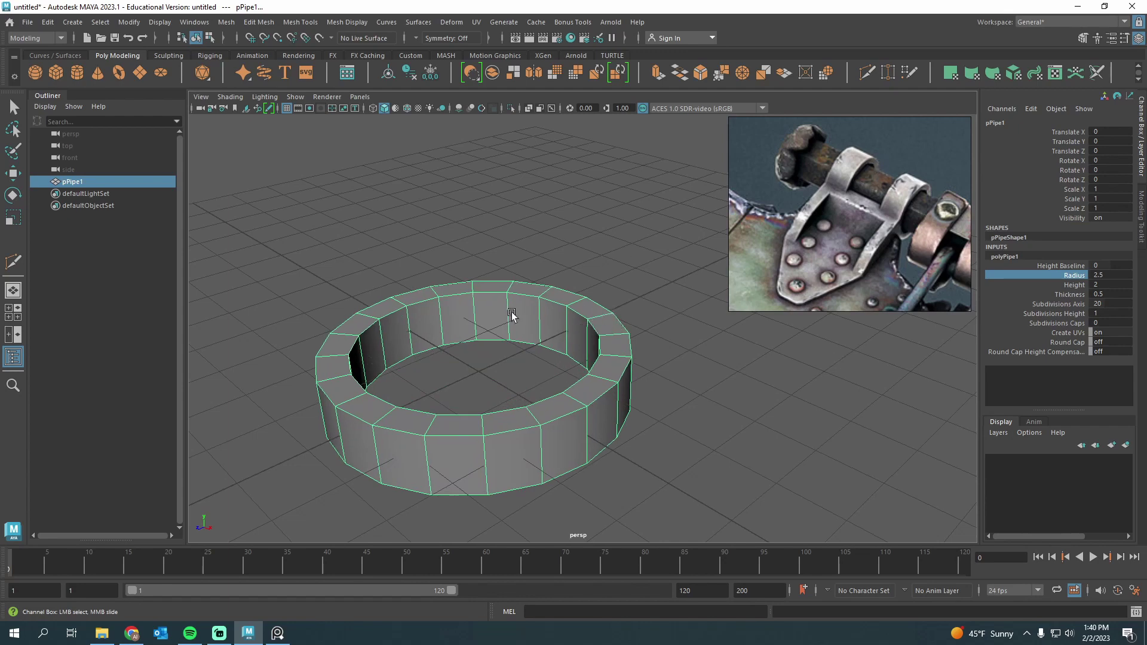
Step: Stand the pipe upright by rotating it 90 degrees in X and -90 degrees in Y
key("e")
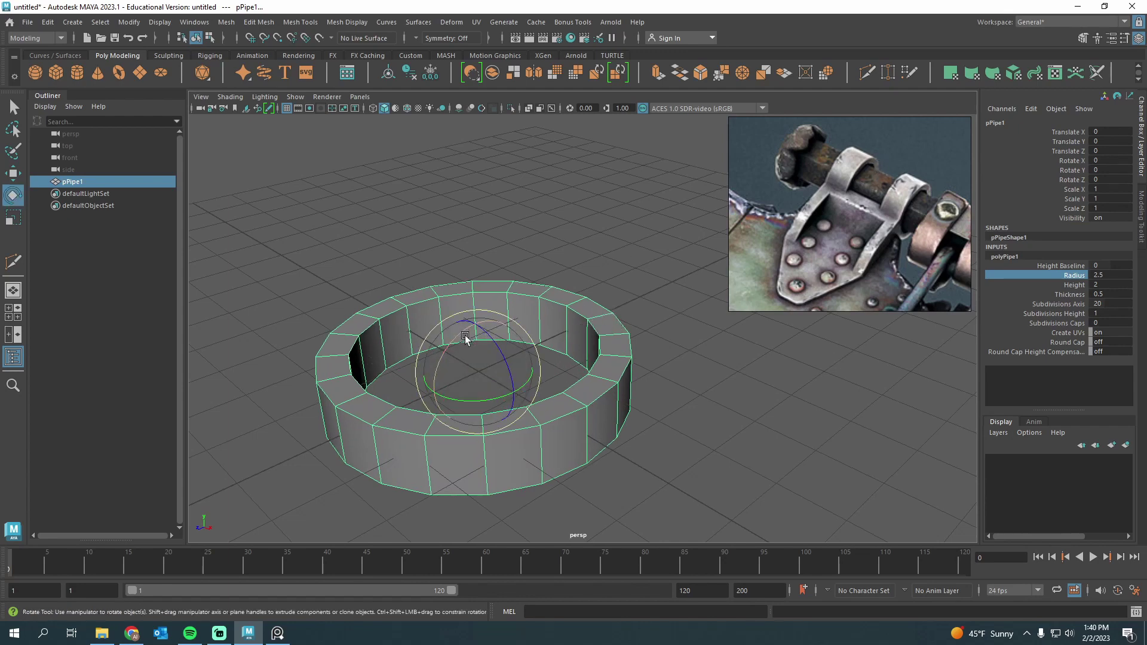
left_click_drag(463, 328, 407, 400)
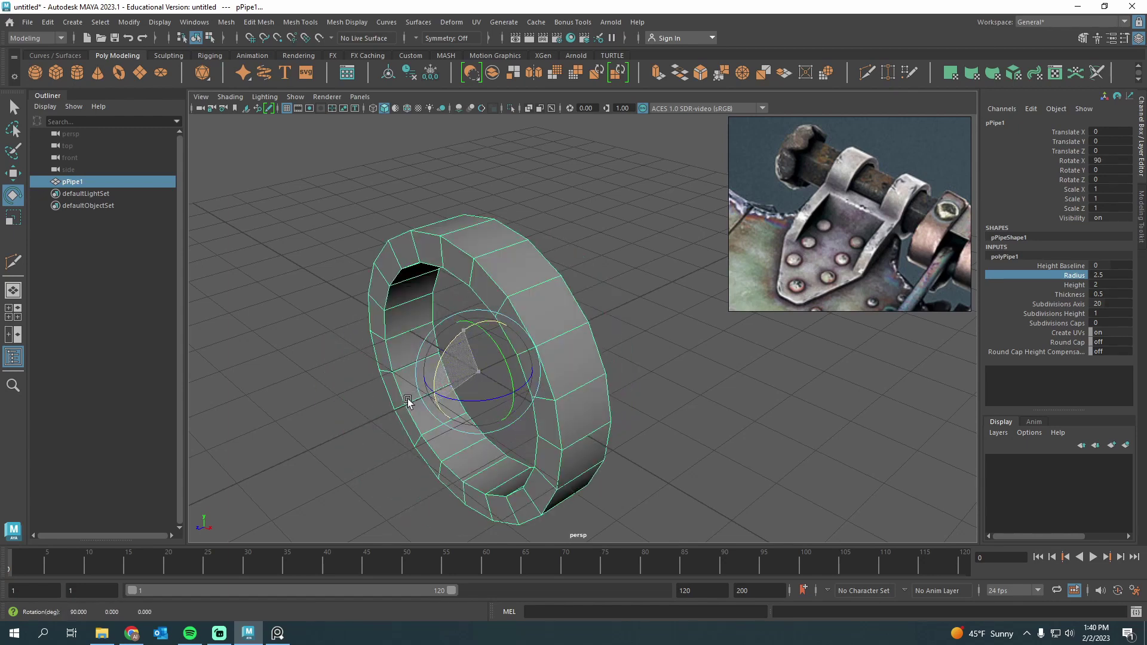
left_click_drag(499, 397, 418, 403)
scroll(418, 403, "down", 5)
key("w")
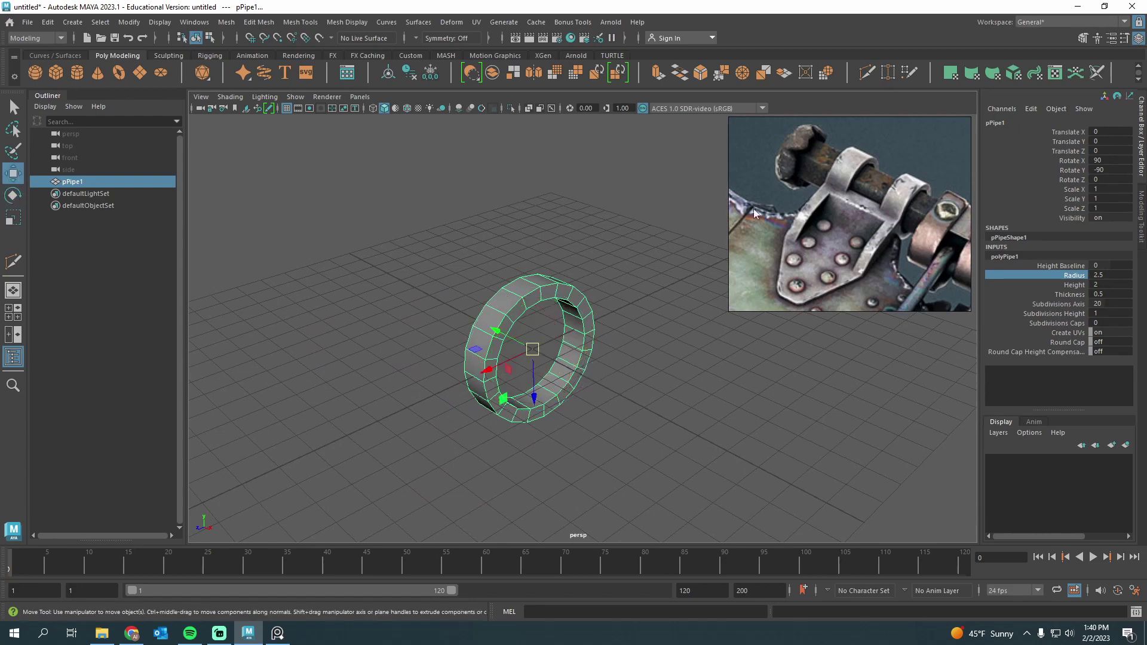
Step: Lengthen the pipe along its axis to a Scale Y of about 2.7
key("r")
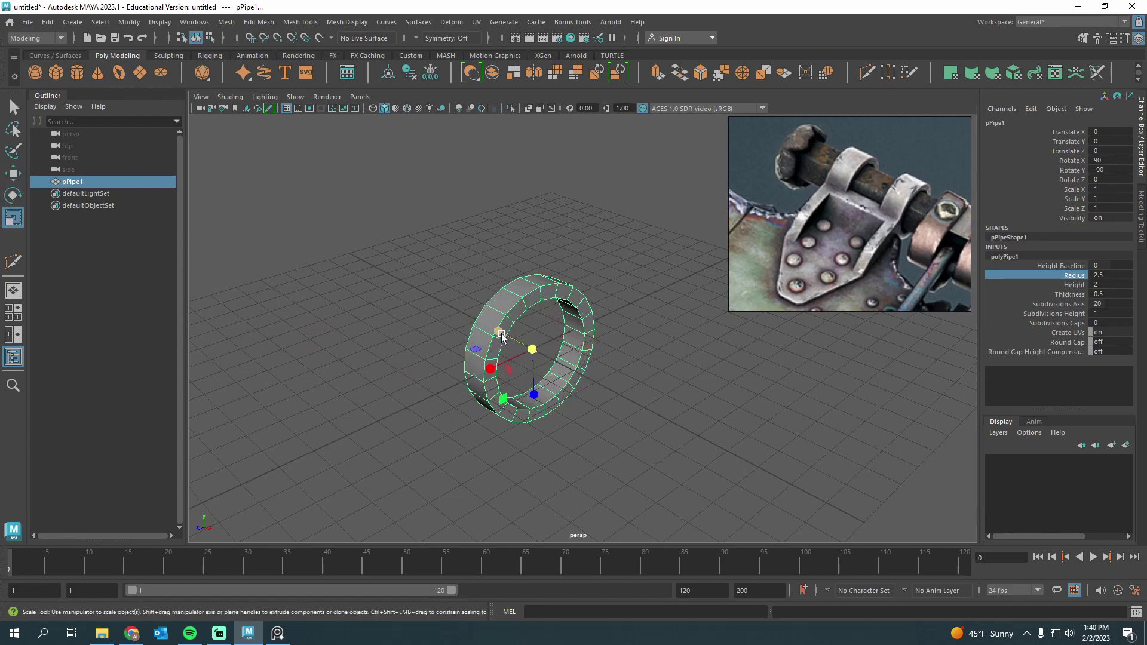
left_click_drag(501, 334, 442, 299)
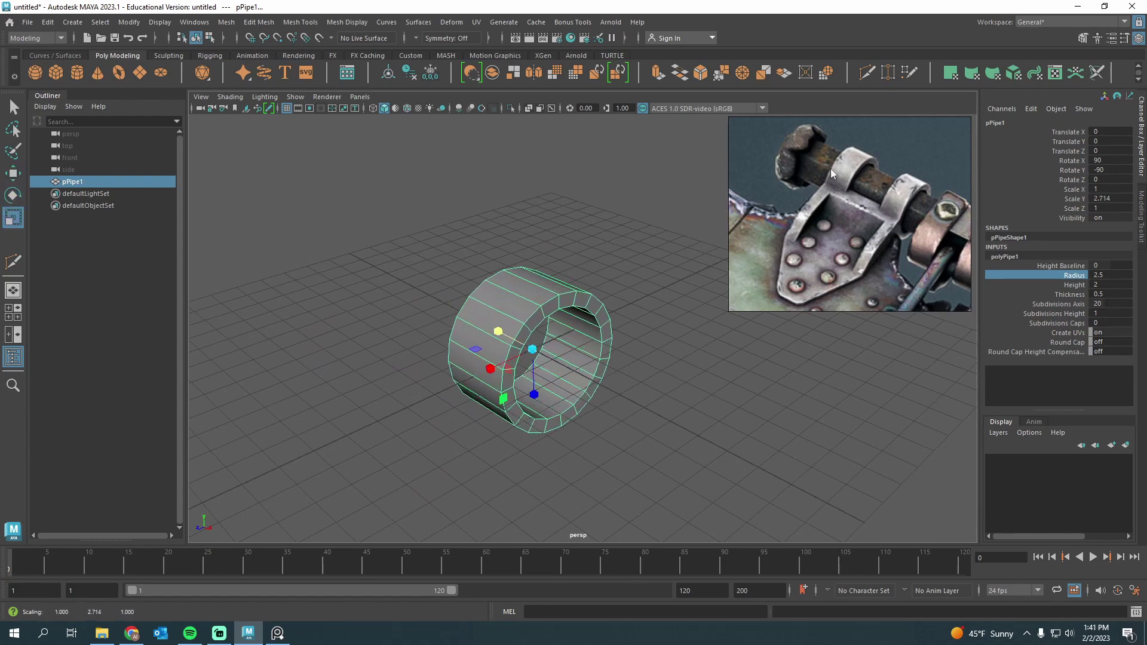
left_click_drag(825, 335, 668, 368, "alt")
key("w")
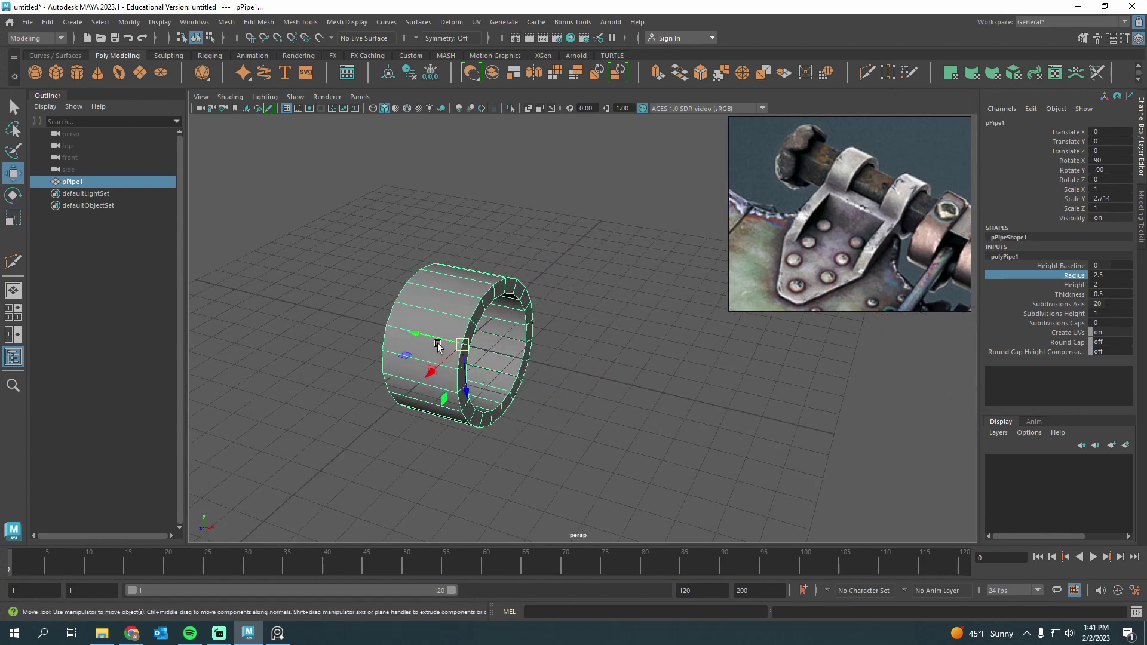
key("ctrl+d")
left_click_drag(425, 338, 646, 377)
scroll(651, 376, "down", 5)
scroll(654, 377, "up", 4)
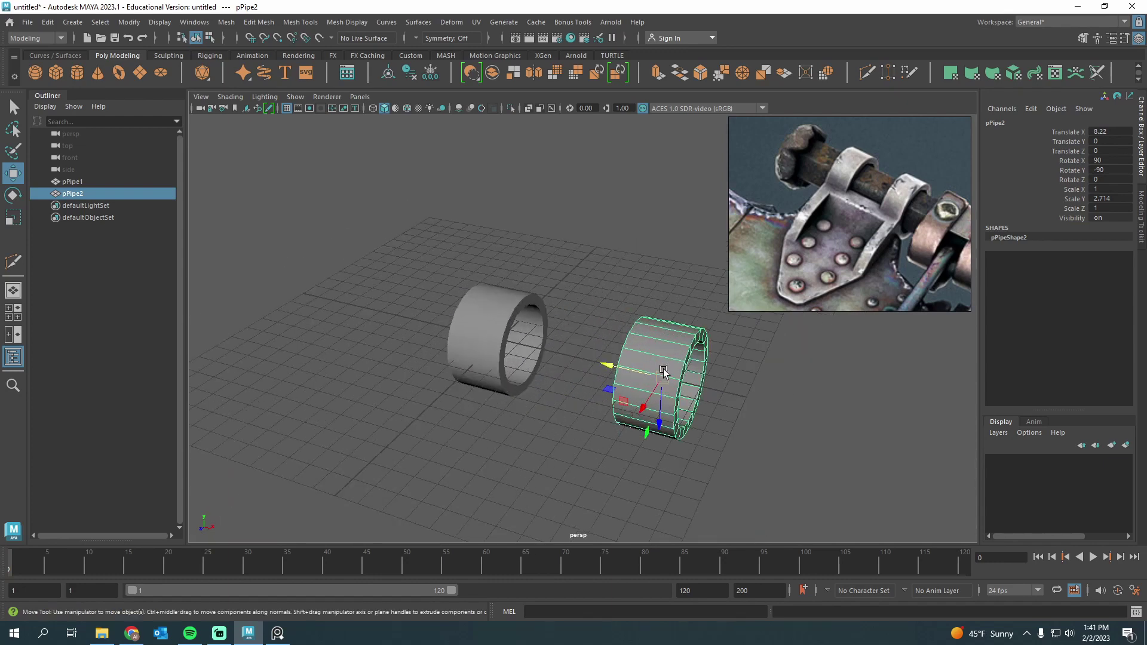
key("Delete")
Step: Shorten the pipe to a Scale Y of about 2.235 and place a duplicate of it at a Translate X of about 7.05
left_click(499, 328)
key("r")
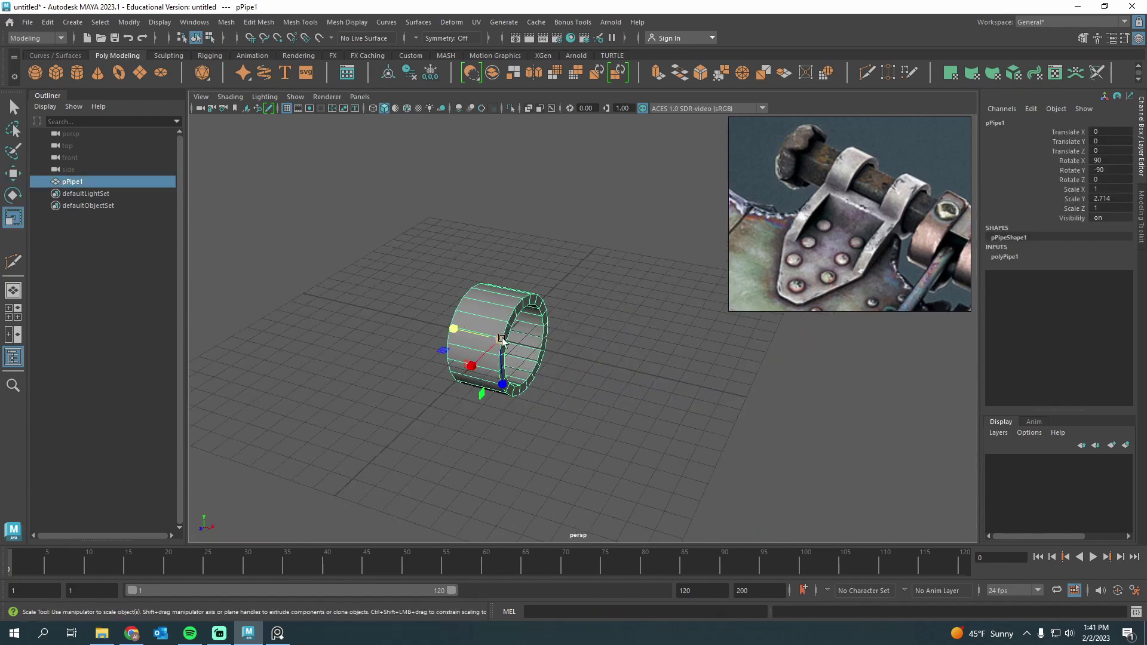
left_click_drag(450, 333, 603, 345)
key("w")
key("ctrl+d")
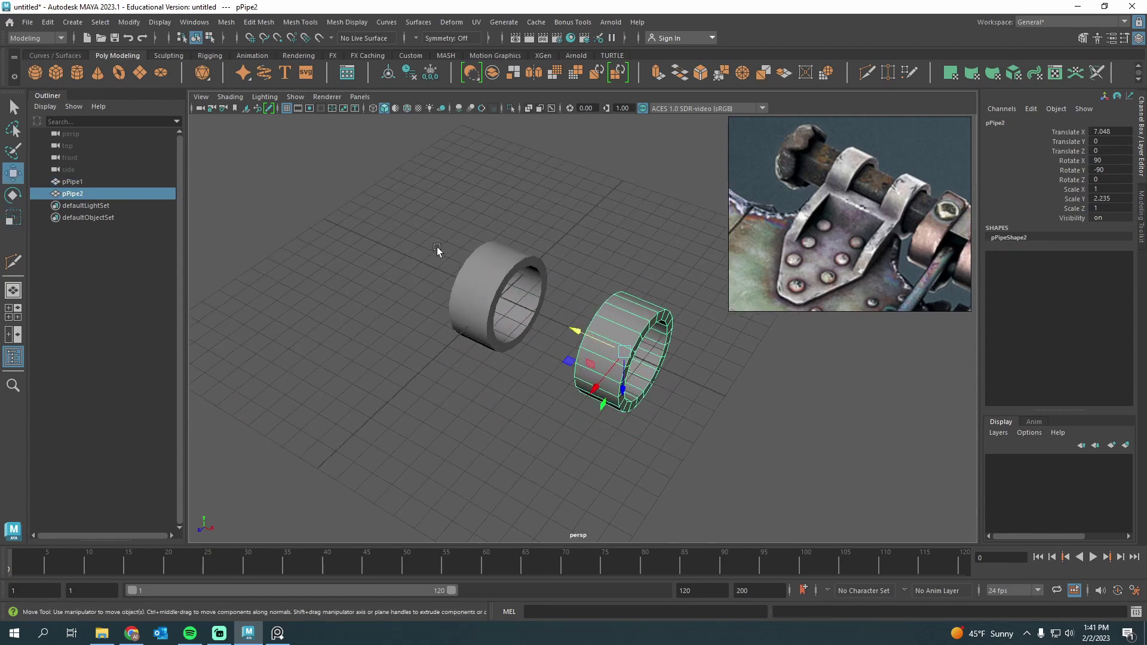
Step: Combine the two pipes into one mesh and delete its construction history
left_click_drag(409, 226, 683, 434)
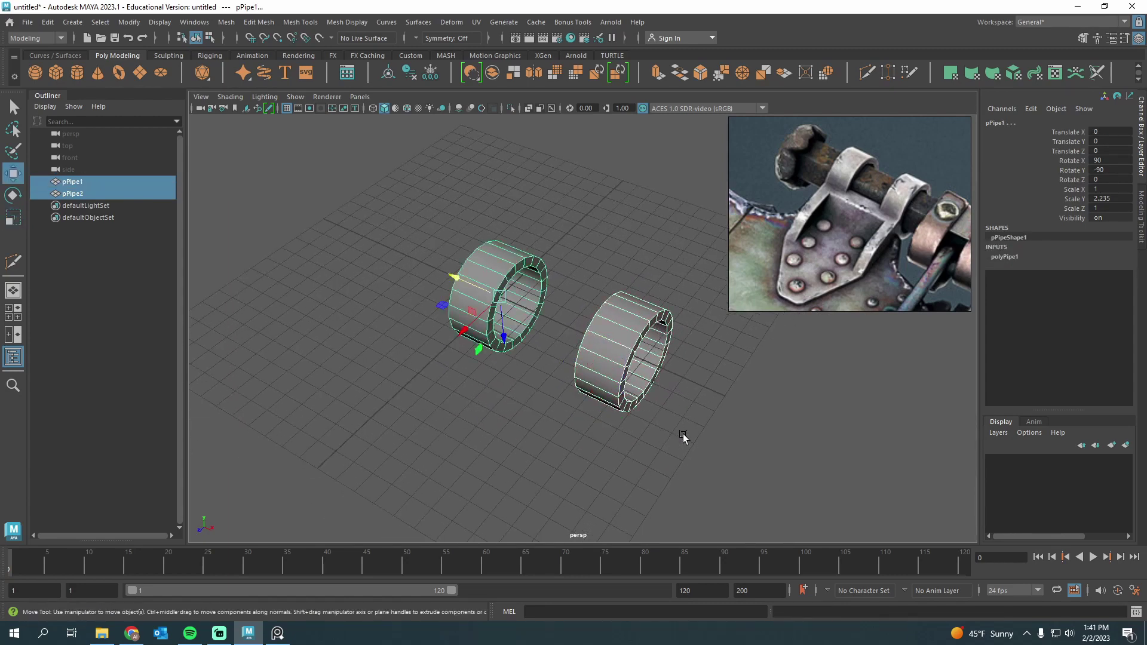
left_click(1142, 219)
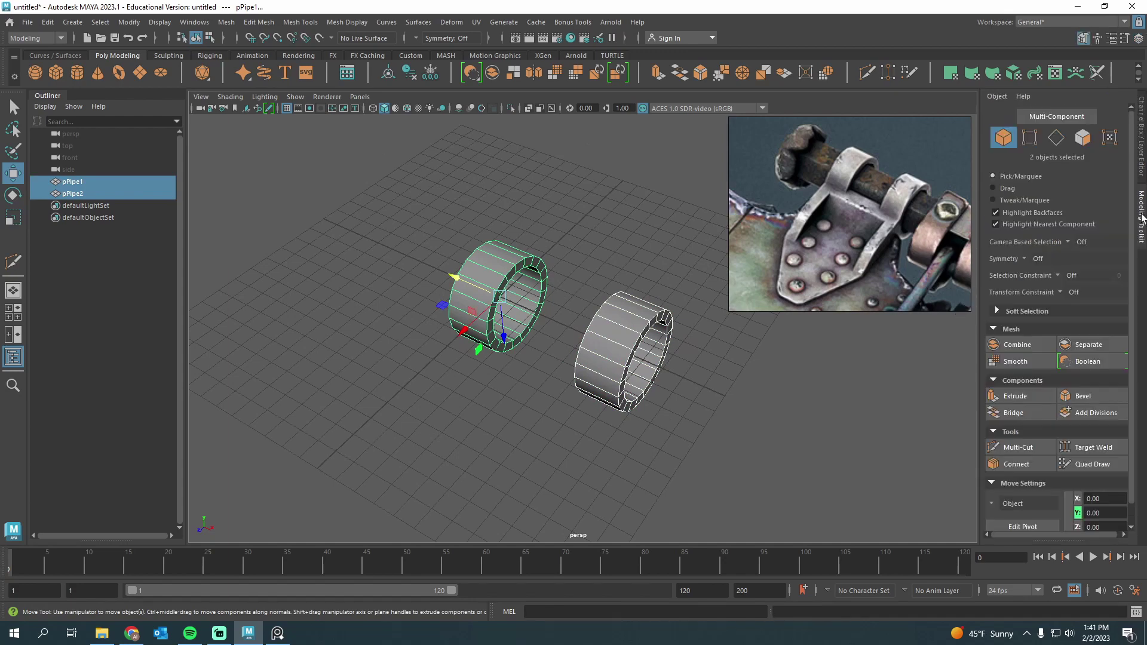
left_click(1017, 347)
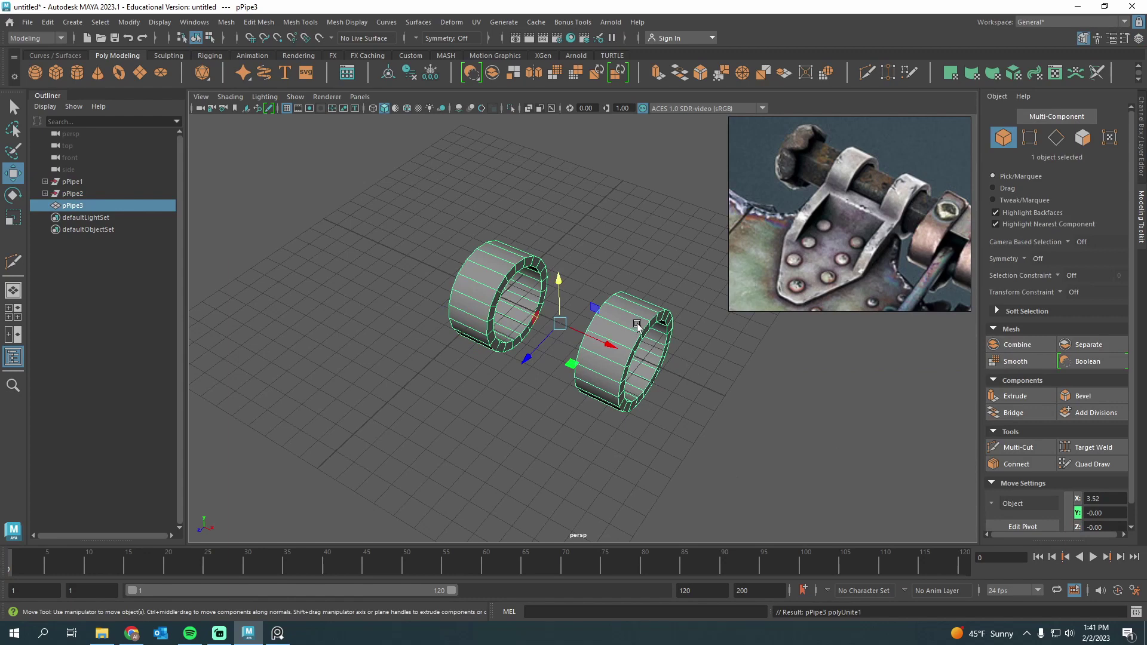
left_click(47, 22)
mouse_move(179, 165)
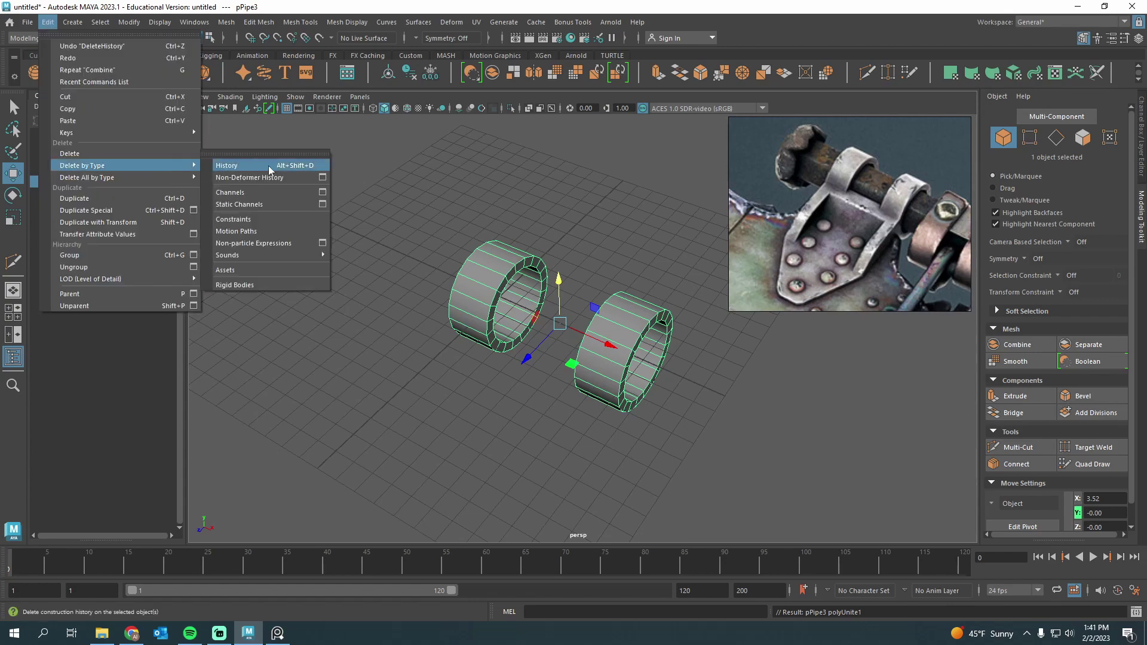
left_click(269, 171)
Step: Bridge four adjacent rim faces on the inner side of one ring to the four matching faces on the other ring
scroll(560, 386, "up", 3)
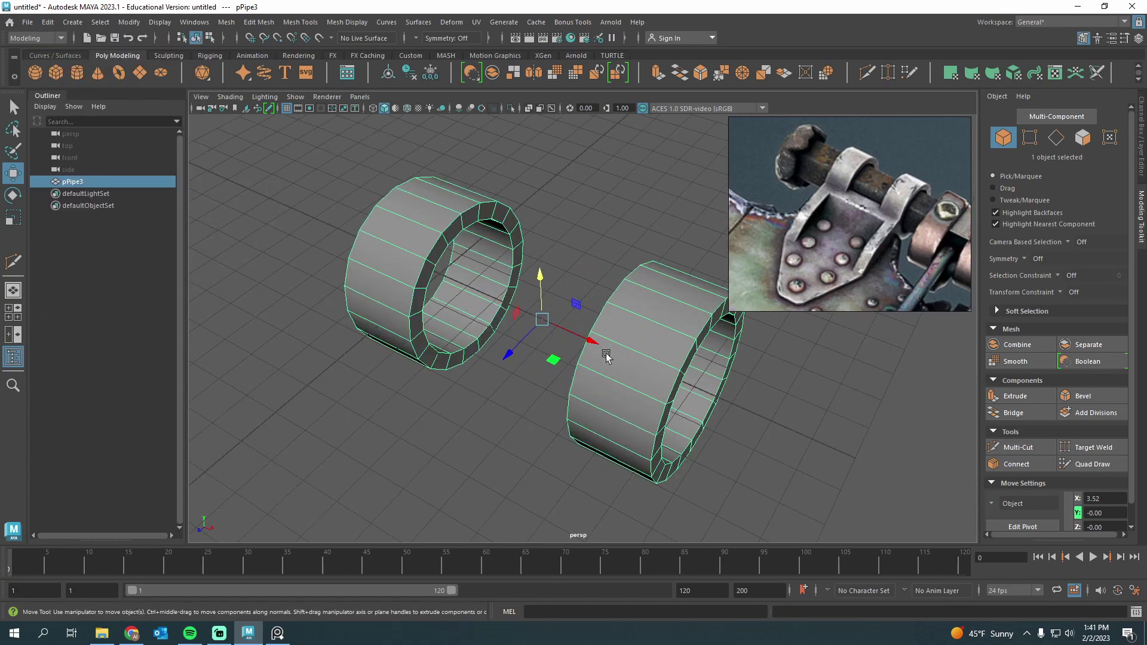
left_click_drag(606, 353, 412, 305, "alt")
right_click_drag(413, 261, 424, 301)
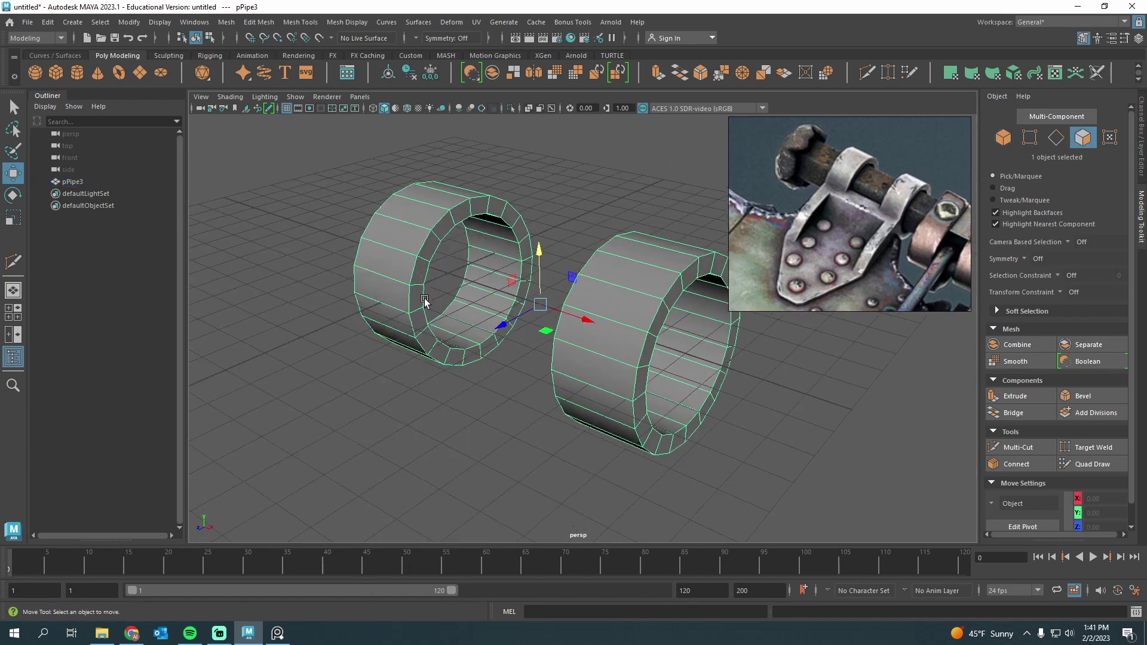
left_click(421, 276)
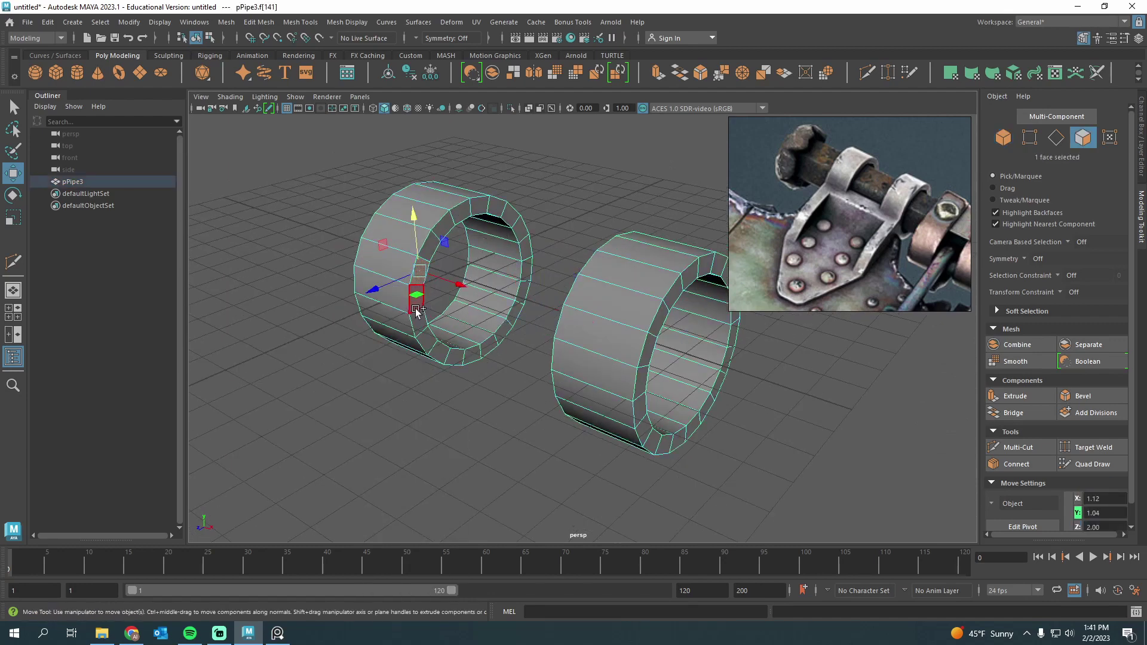
key("q")
left_click(415, 303, "shift")
left_click(418, 325, "shift")
left_click_drag(520, 373, 622, 363, "alt")
left_click(709, 291, "shift")
left_click(712, 319, "shift")
left_click(710, 345, "shift")
left_click_drag(724, 376, 623, 378, "alt")
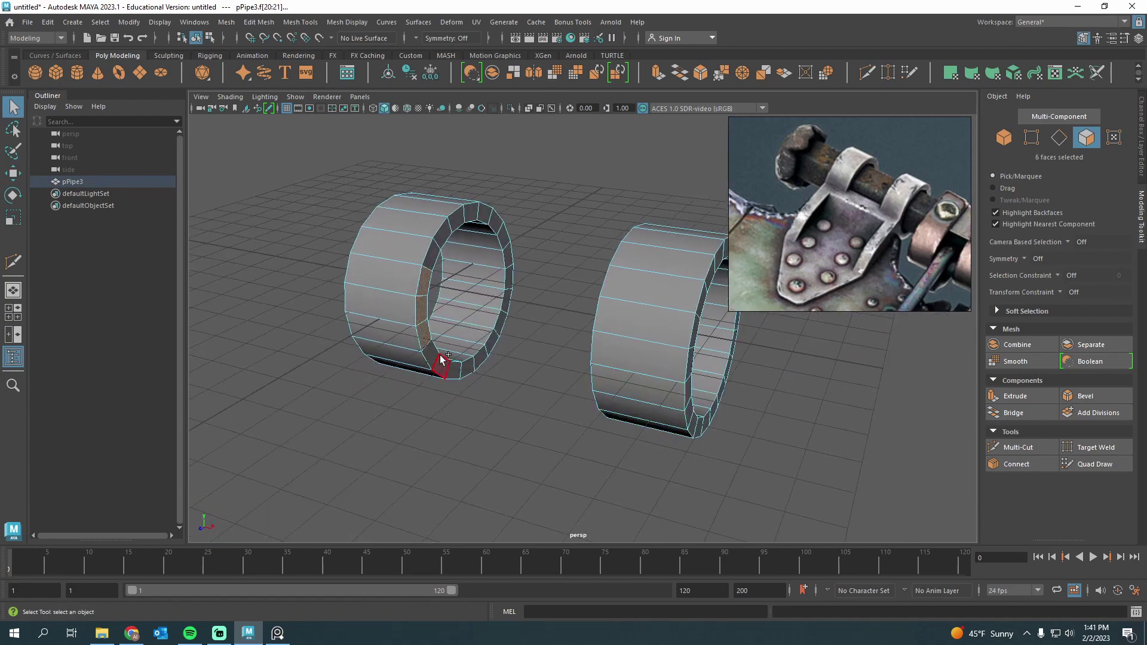
left_click_drag(521, 394, 657, 382, "alt")
left_click(705, 354, "shift")
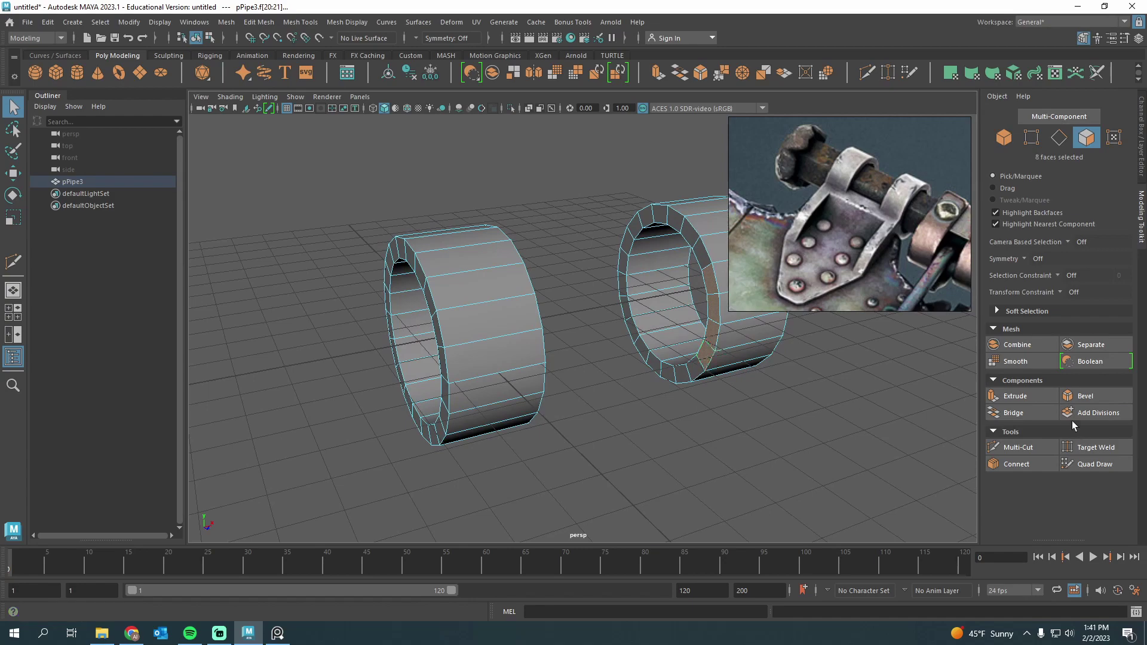
left_click(1025, 415)
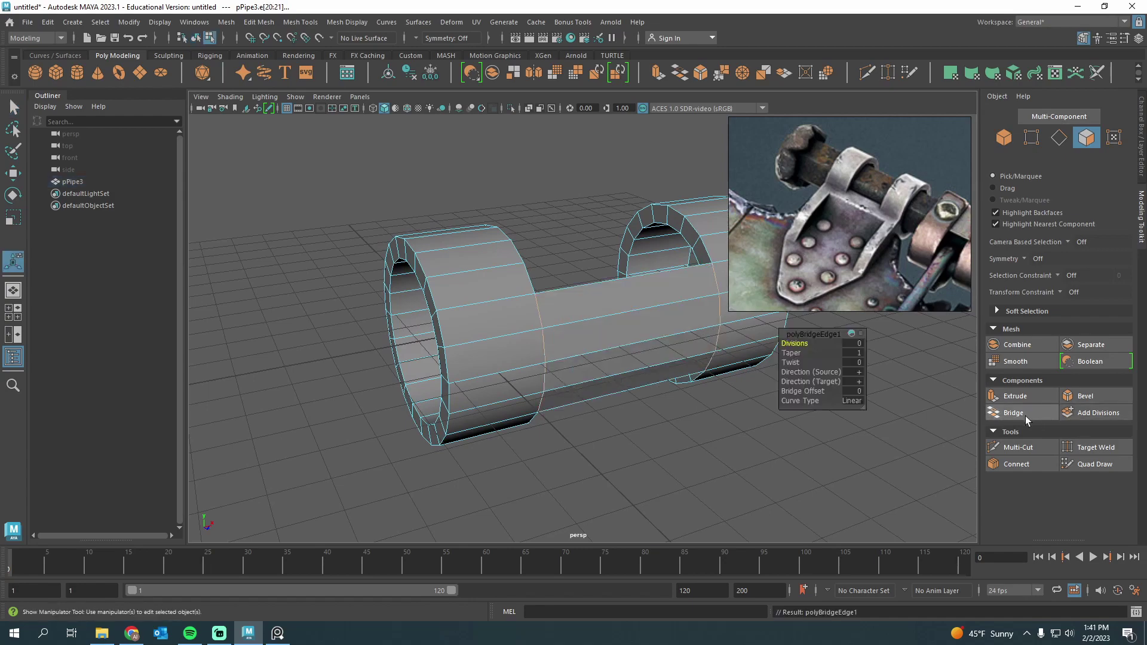
Step: Extrude the four rows of outer faces running across both rings and the bridge outward along Z by about 1.1 units
left_click_drag(478, 445, 571, 456, "alt")
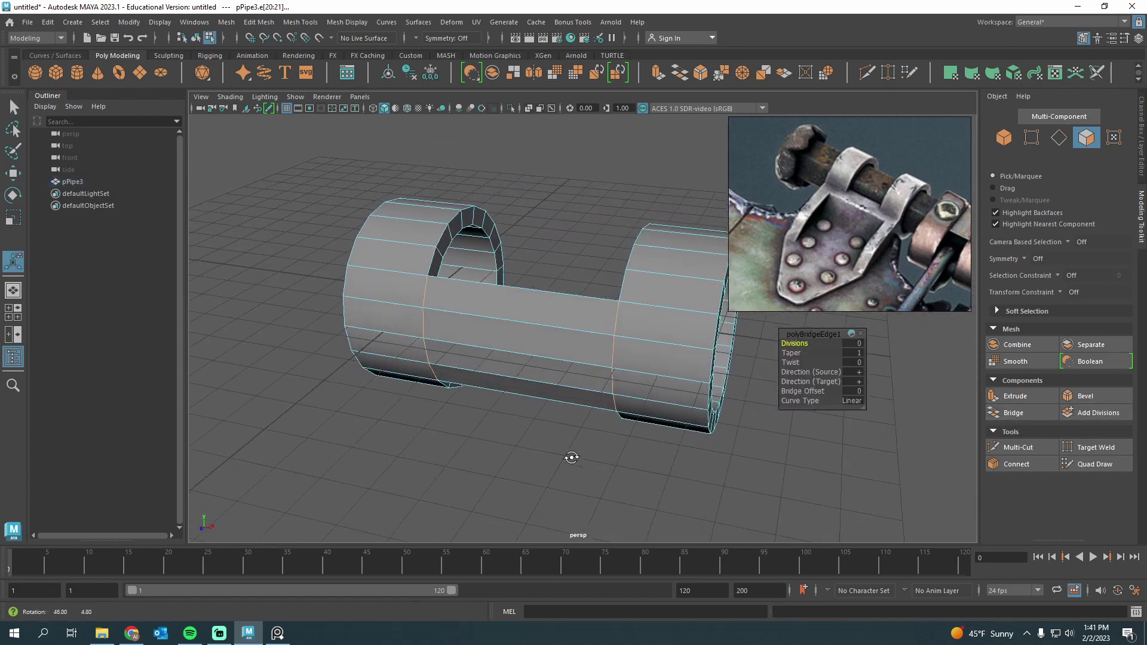
left_click(389, 302)
left_click(510, 299, "shift")
left_click(628, 317, "shift")
left_click(642, 372, "shift")
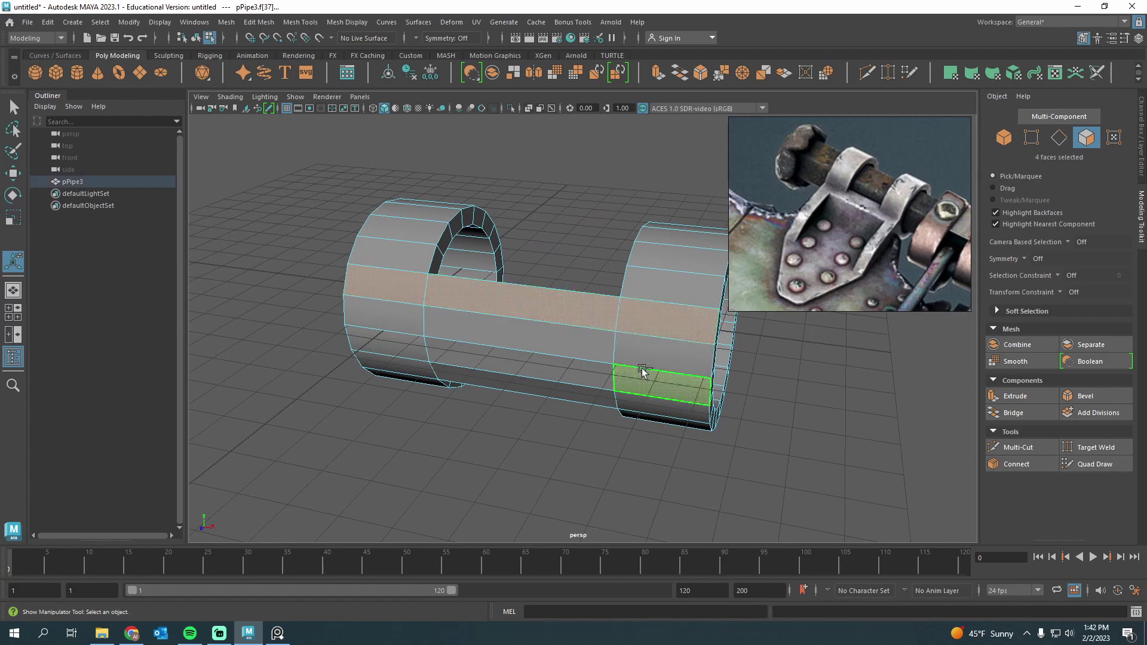
left_click(640, 351, "shift")
left_click(546, 348, "shift")
left_click(546, 369, "shift")
left_click(400, 353, "shift")
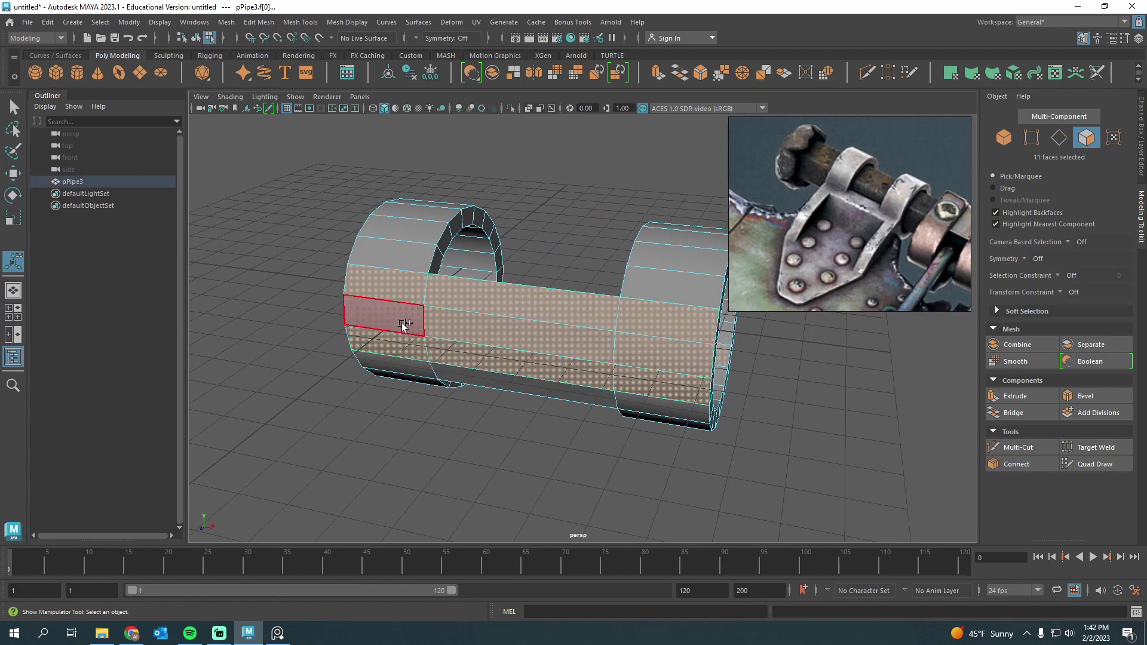
left_click(385, 371, "shift")
left_click(487, 377, "shift")
left_click(628, 393, "shift")
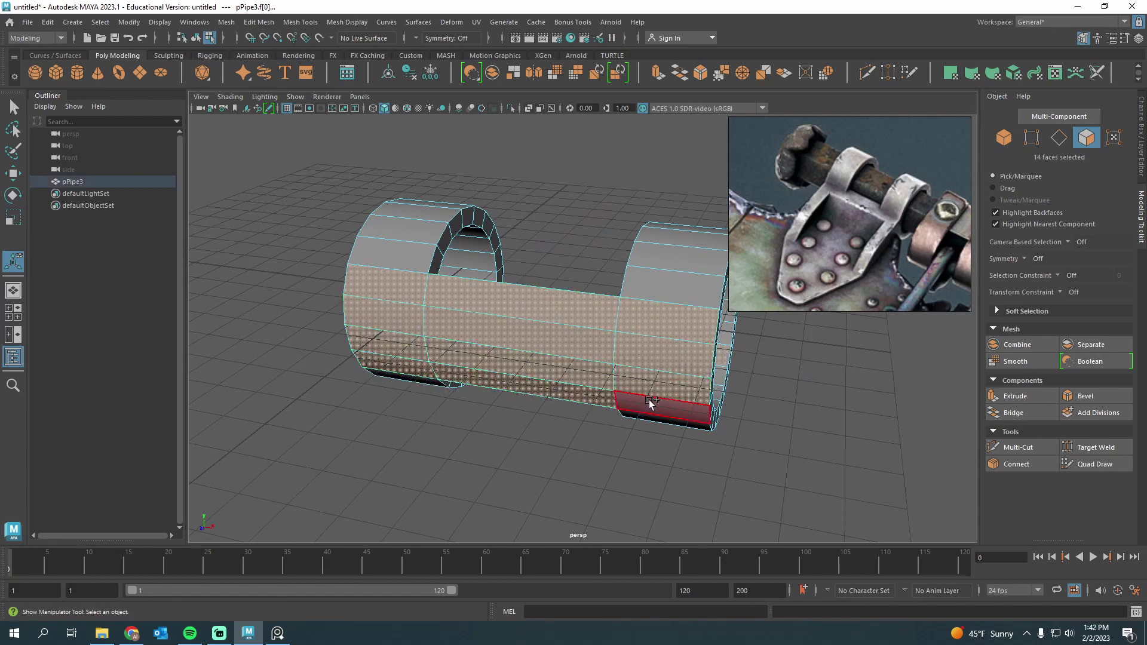
left_click(651, 403, "shift")
scroll(661, 407, "down", 5)
left_click_drag(661, 407, 551, 375, "alt")
scroll(551, 375, "up", 4)
key("w")
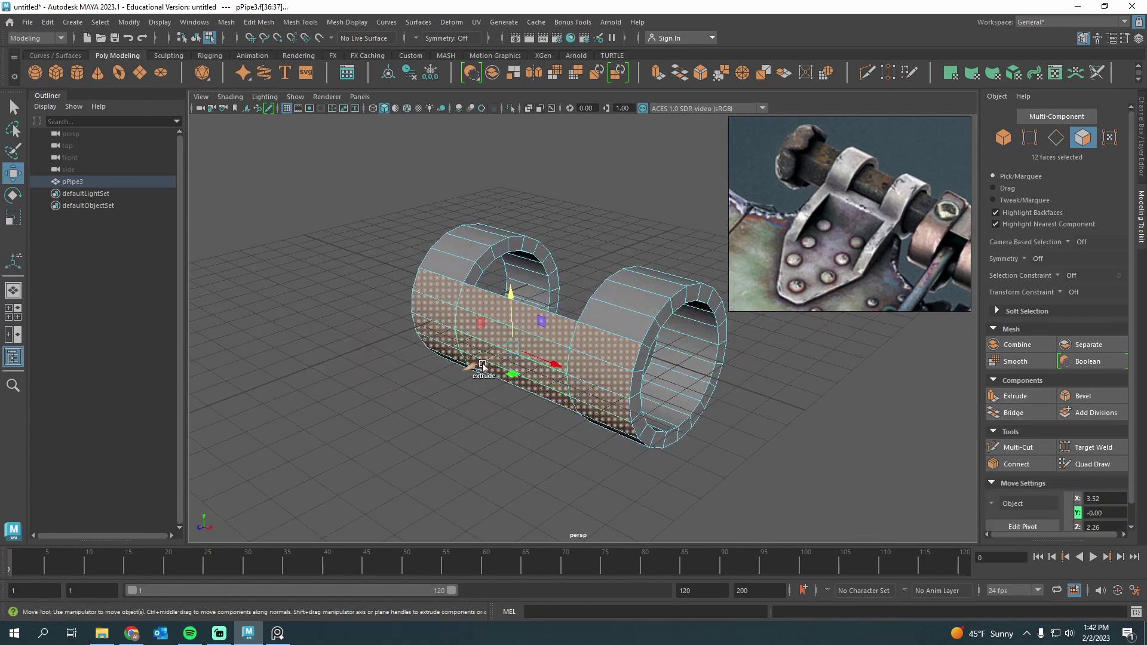
left_click_drag(478, 369, 459, 400, "shift")
Step: Flatten the extruded faces into a single plane by scaling them along Z
left_click_drag(519, 341, 452, 383, "alt")
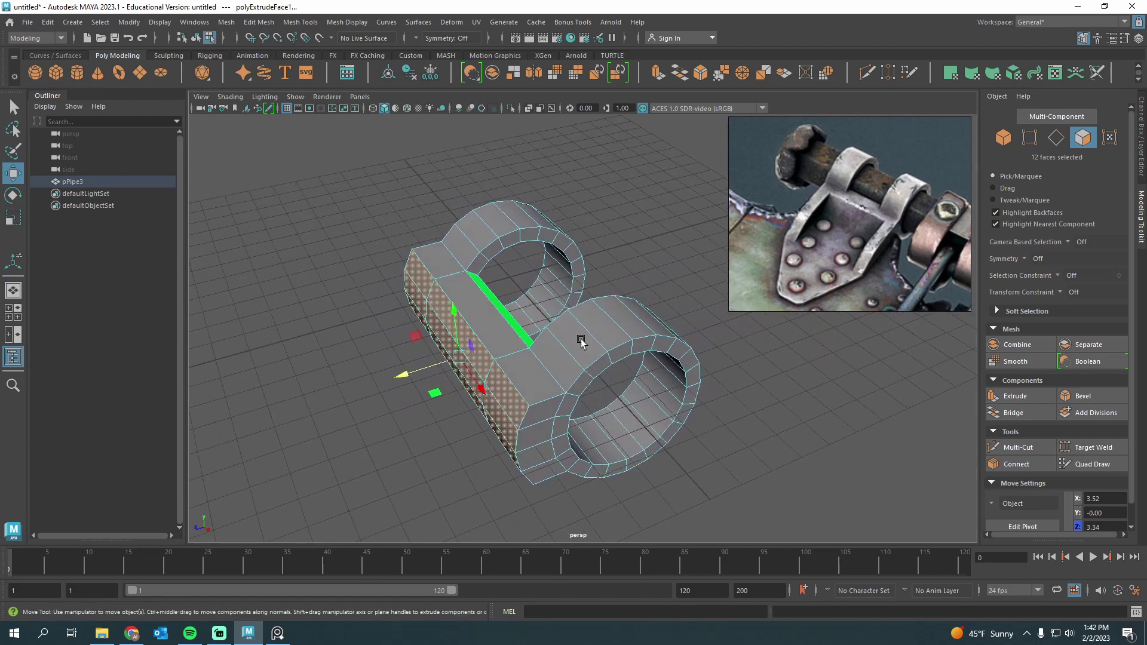
key("e")
key("r")
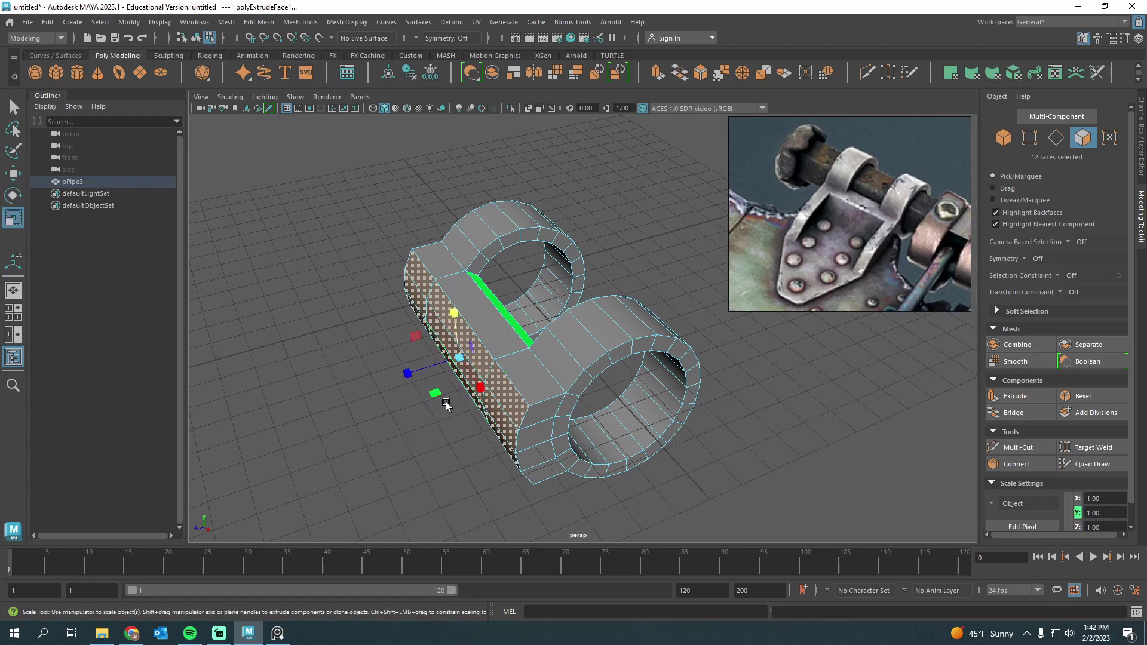
left_click_drag(446, 405, 408, 345, "alt")
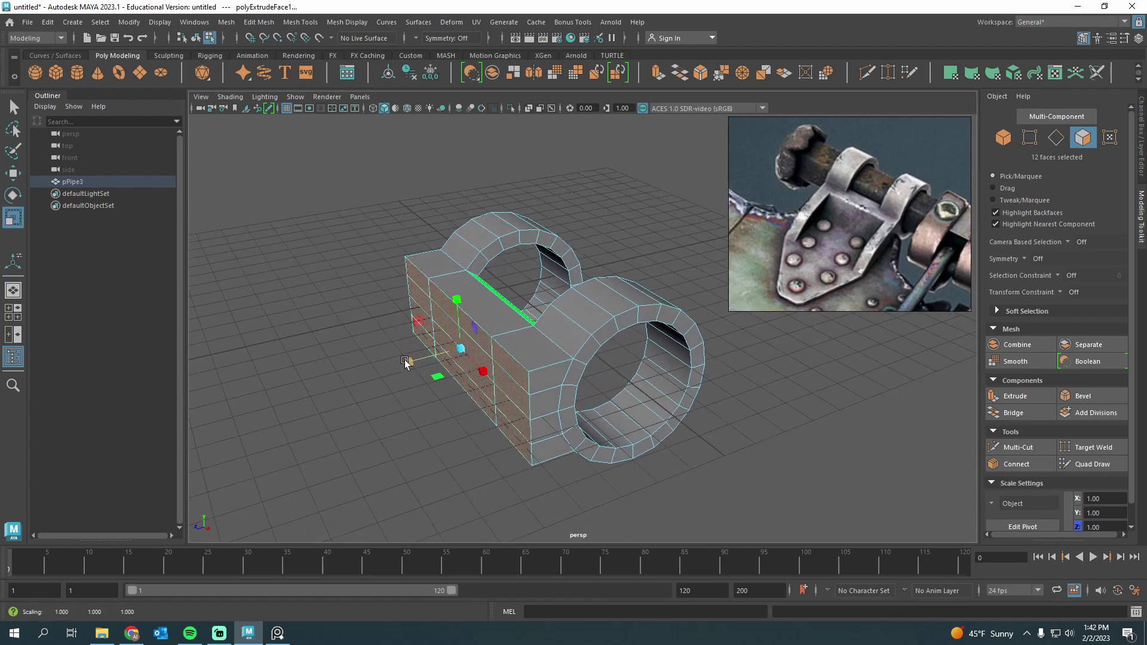
Step: Extrude the four flattened end faces in line with each ring outward along Z to form two long parallel arms
key("q")
left_click_drag(506, 365, 565, 390, "alt")
left_click(565, 391)
left_click(571, 414, "shift")
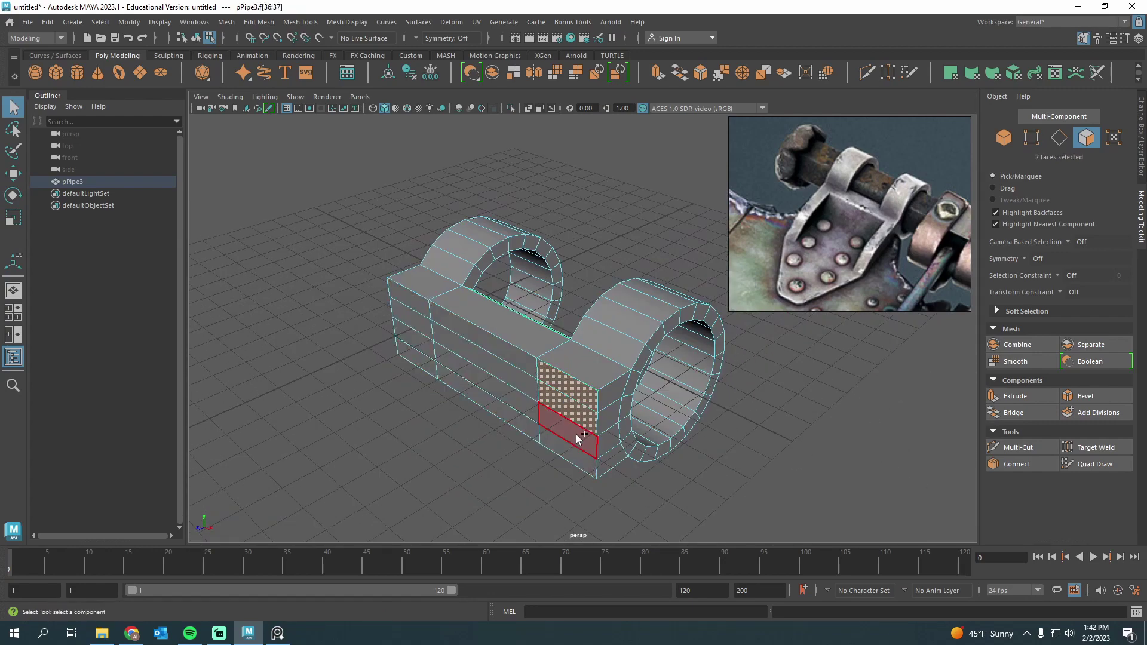
left_click(576, 438, "shift")
left_click(575, 455, "shift")
left_click_drag(405, 302, 410, 352, "shift")
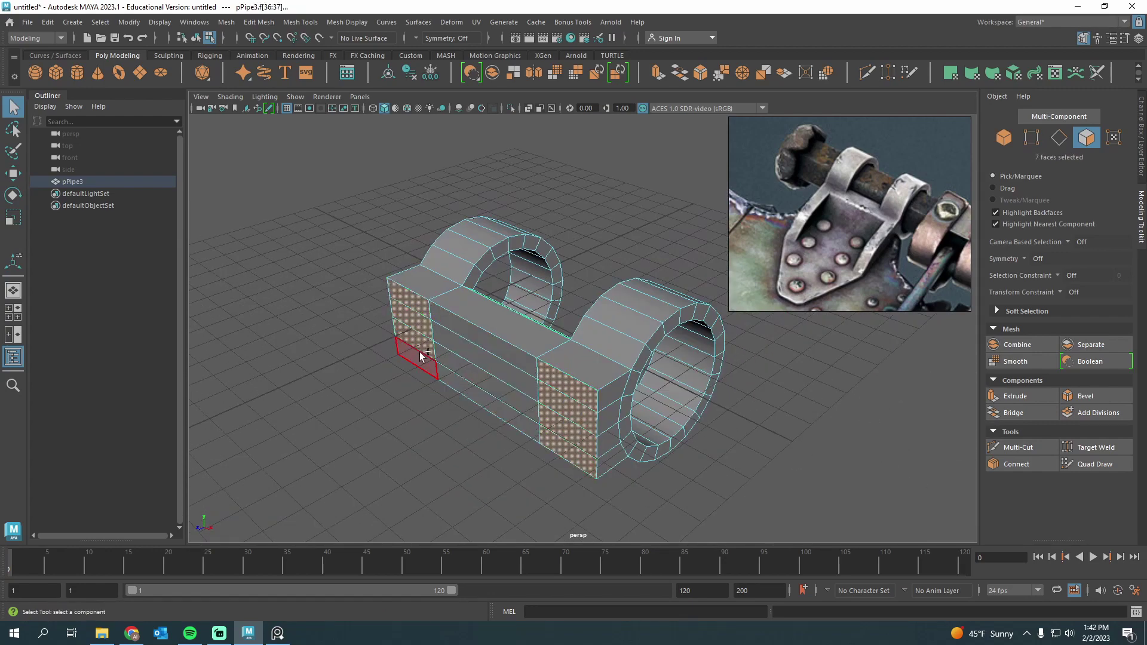
key("w")
left_click_drag(445, 390, 301, 468, "shift")
Step: Bridge the lowest inner faces of the two arms to form a base plate between them
left_click_drag(388, 421, 736, 387, "alt")
left_click(476, 392)
left_click(736, 388, "shift")
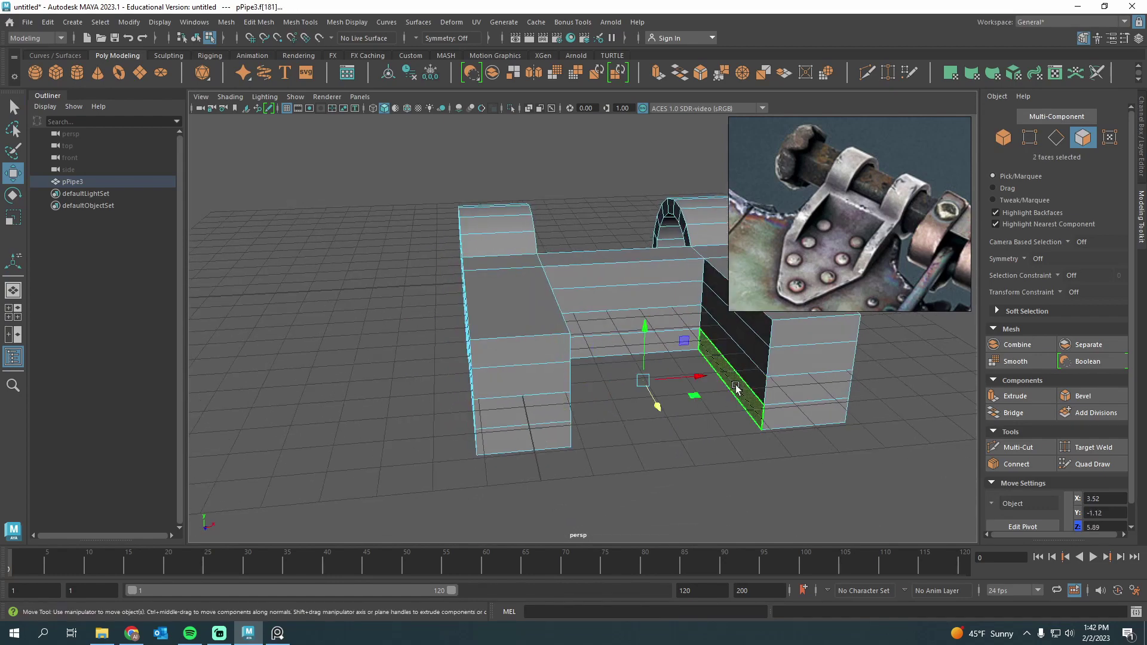
left_click(1016, 414)
scroll(771, 431, "down", 5)
left_click_drag(771, 431, 697, 428, "alt")
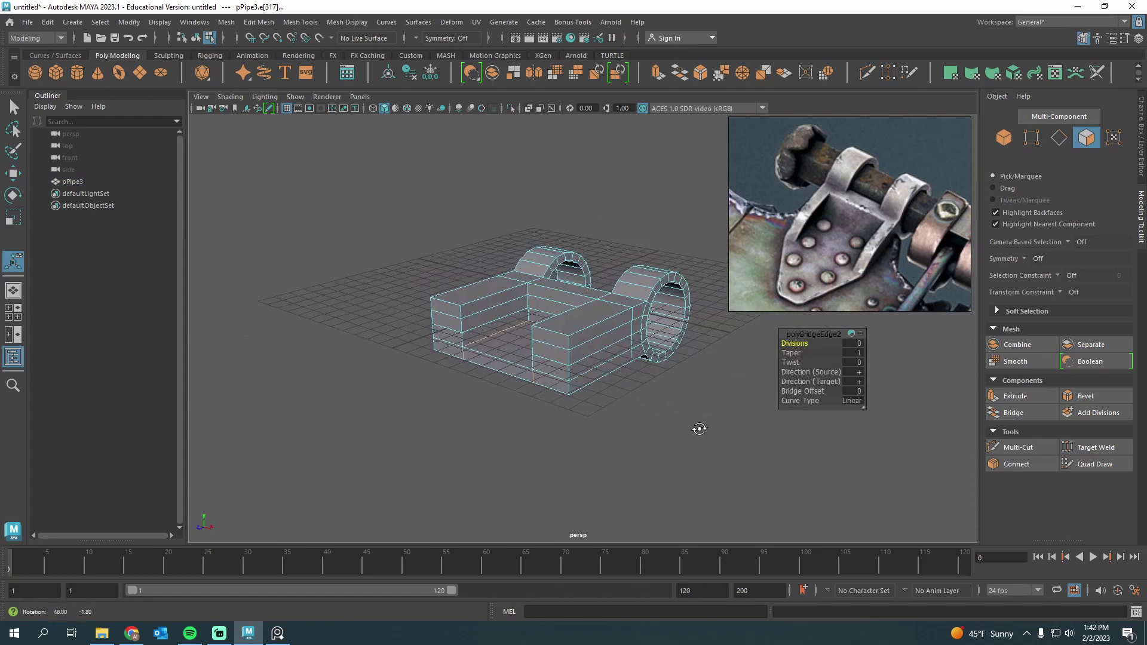
scroll(587, 398, "up", 3)
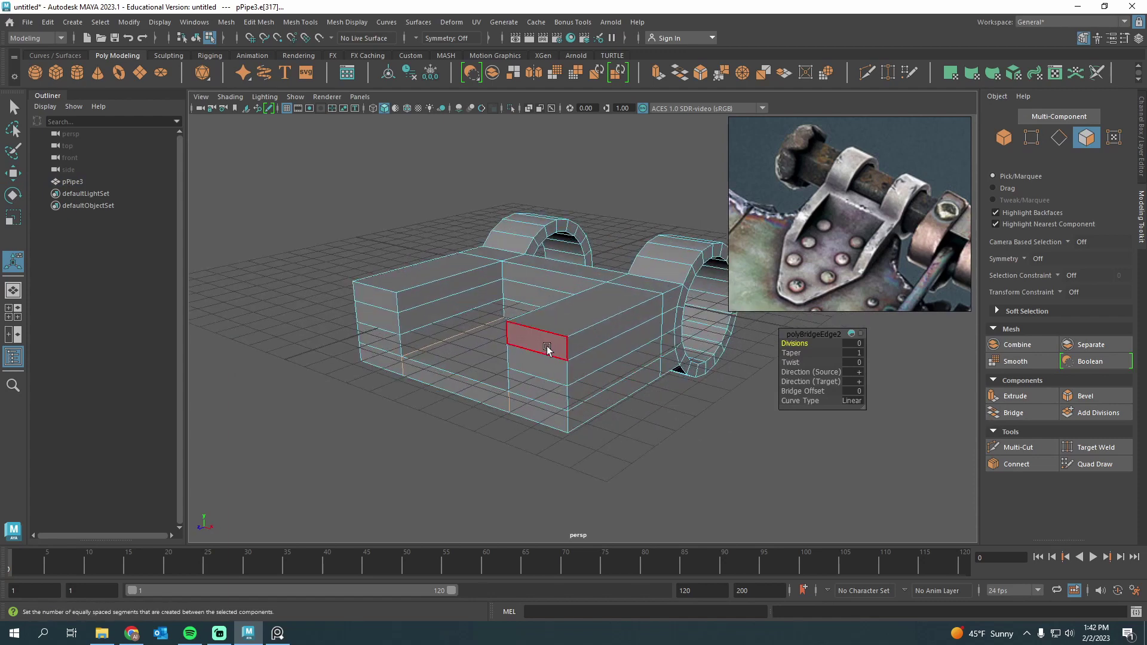
Step: Move the upper three rows of end vertices on both arms back along Z toward the rings
left_click_drag(547, 349, 532, 321, "alt")
right_click_drag(523, 282, 446, 258)
left_click_drag(446, 258, 574, 349)
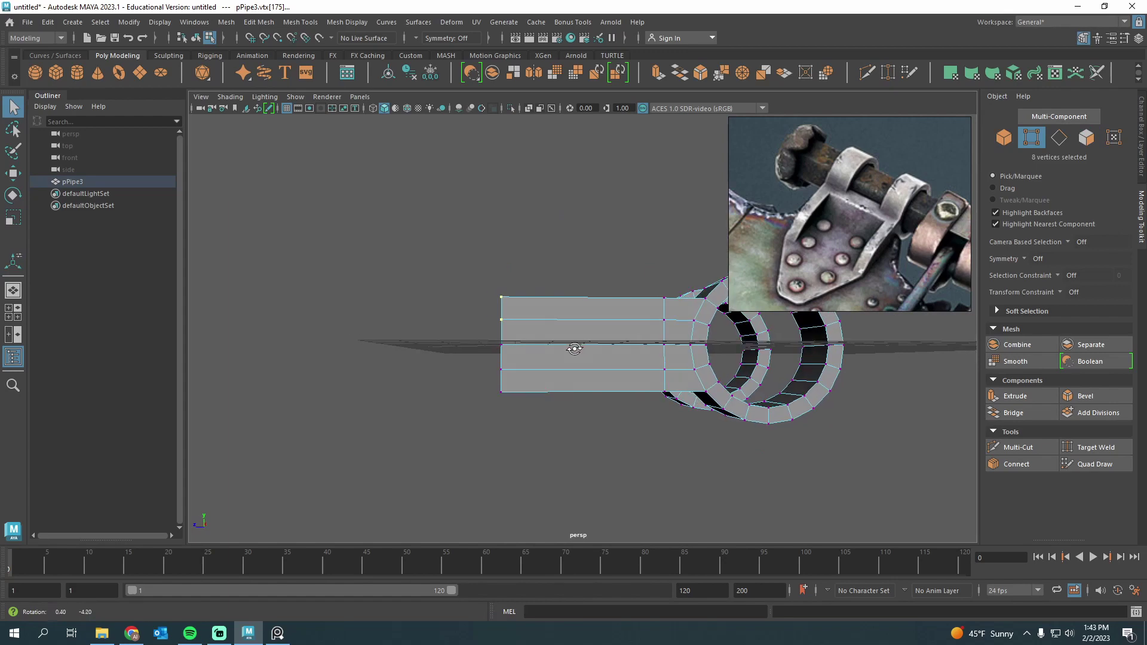
left_click_drag(491, 277, 559, 359)
left_click_drag(558, 358, 516, 344, "alt")
key("w")
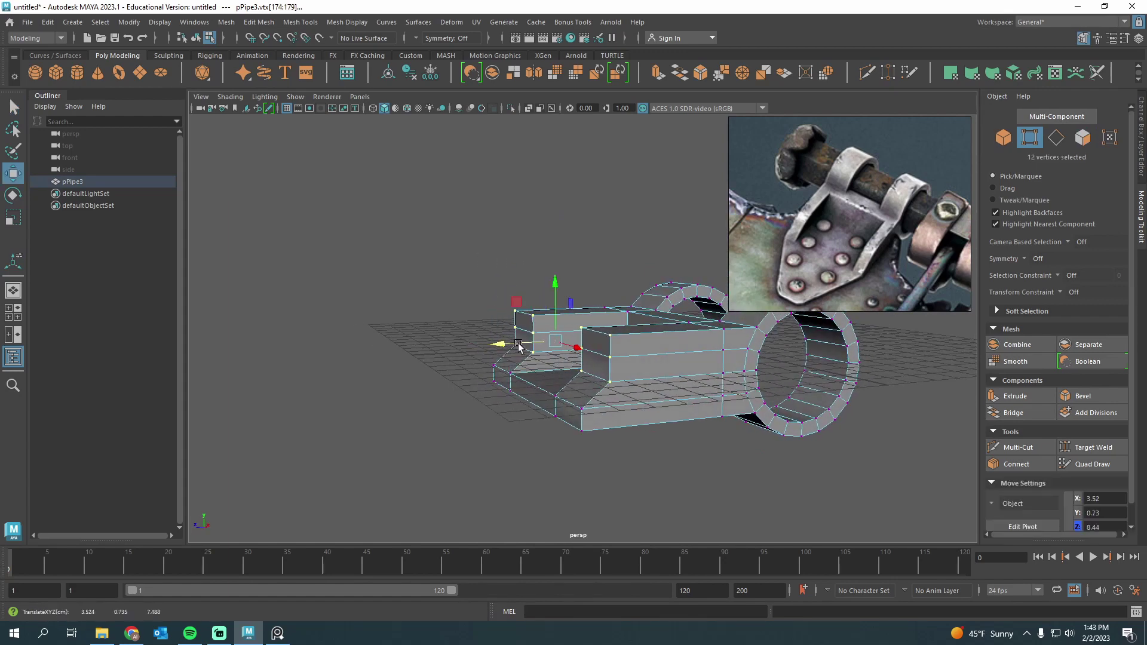
Step: Move the top row of arm-end vertices back to about Z 5.26 to form a sloped front on both arms
left_click_drag(593, 350, 527, 322, "alt")
left_click_drag(529, 263, 594, 320)
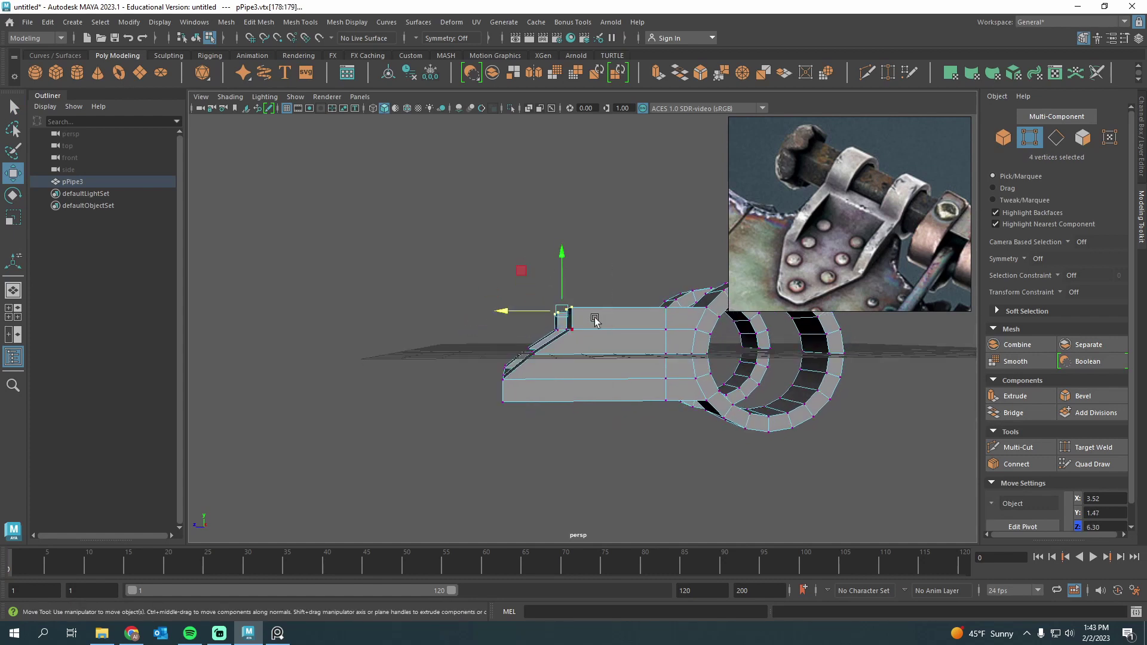
left_click_drag(521, 315, 551, 317)
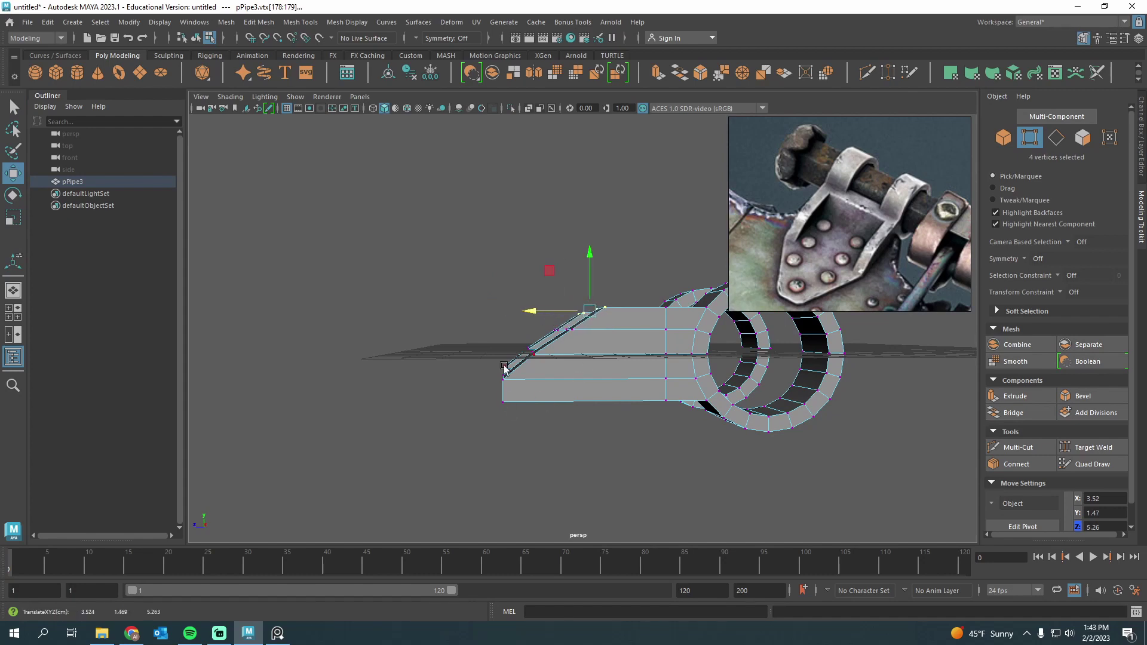
Step: Extrude the three front faces of the base plate forward along Z to about 14.64
left_click_drag(548, 388, 570, 397, "alt")
right_click_drag(442, 279, 445, 320)
left_click(413, 408)
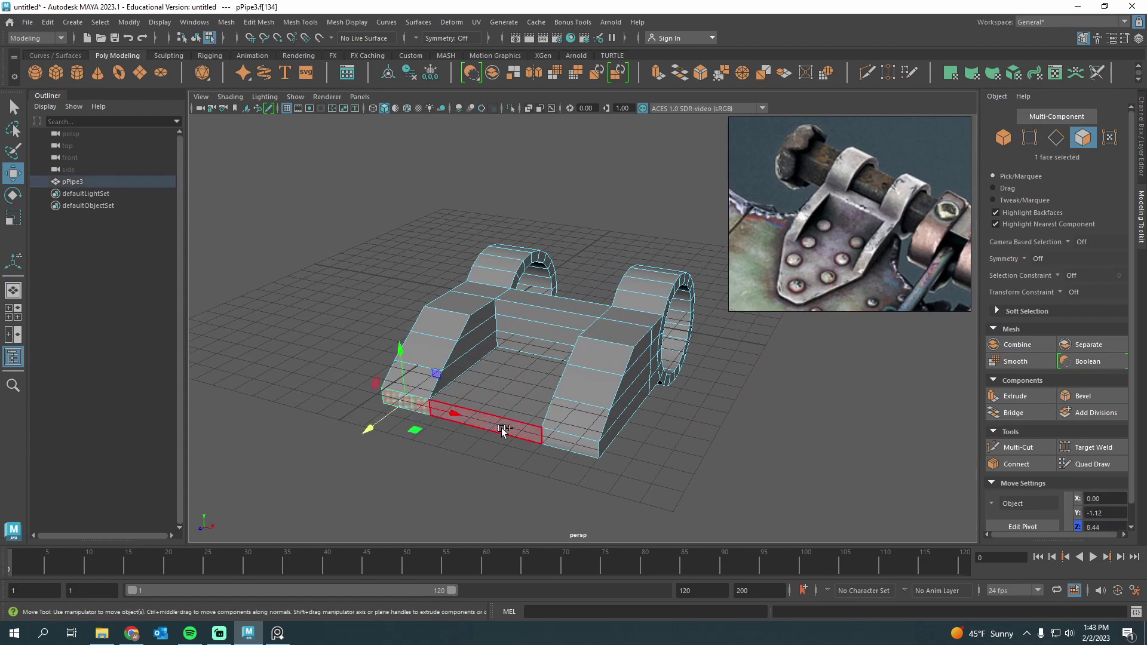
left_click(504, 432, "shift")
left_click(556, 443, "shift")
left_click_drag(466, 436, 356, 517, "shift")
middle_click_drag(410, 478, 461, 397, "alt")
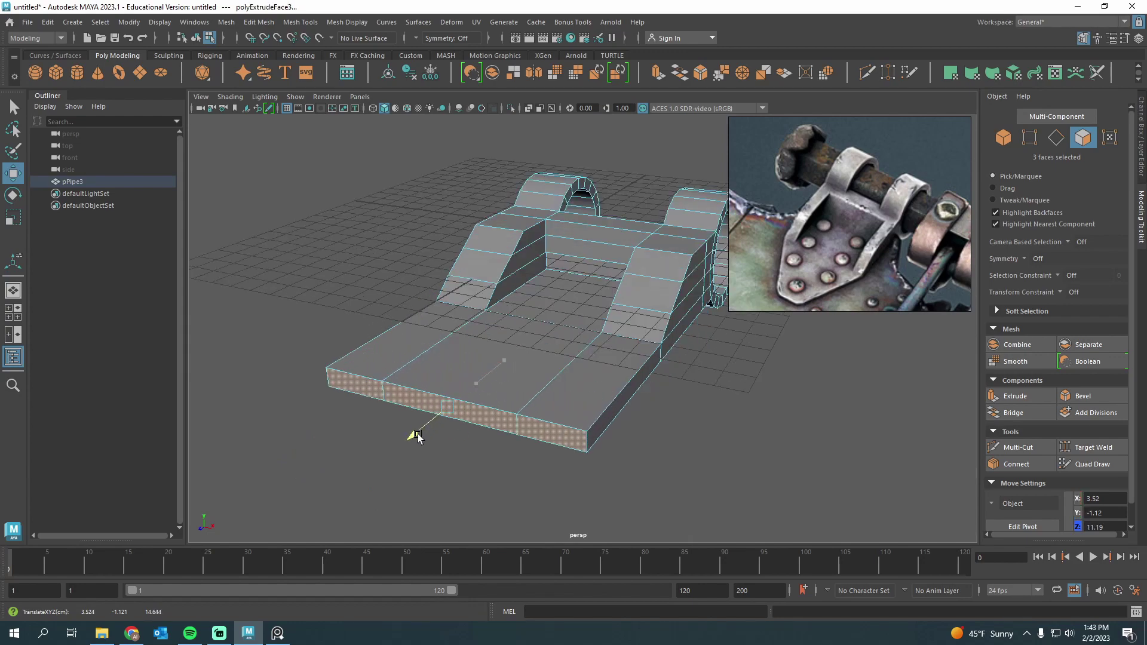
Step: Narrow the plate's front end along X into a taper and pull it back to about Z 14.03
key("r")
left_click_drag(494, 419, 460, 422)
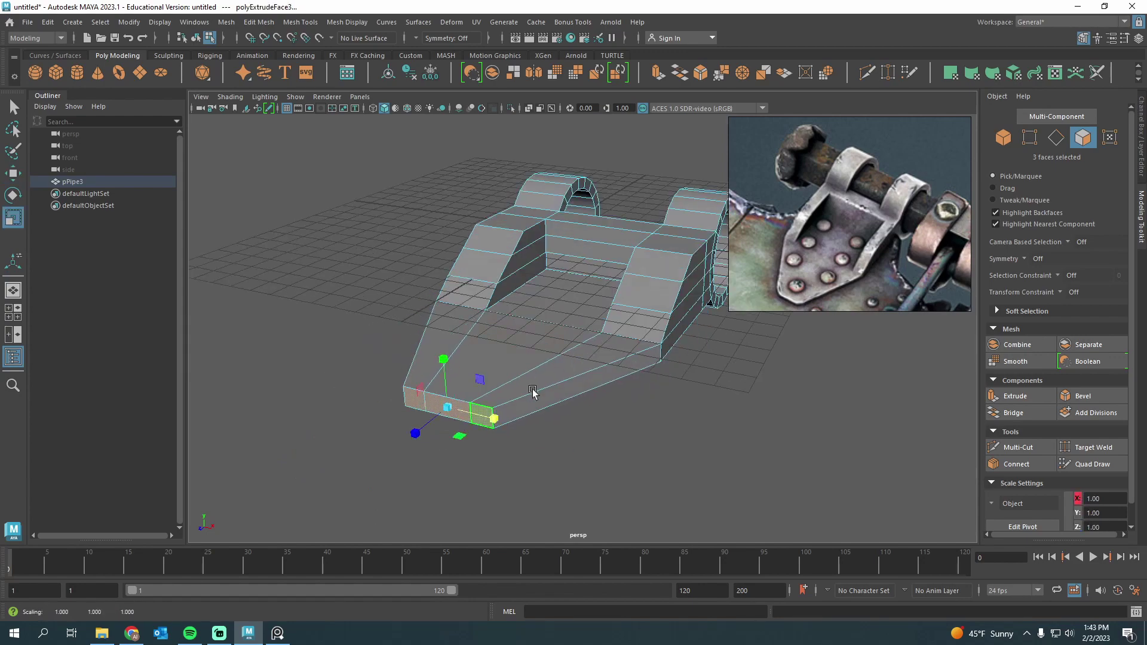
left_click_drag(532, 391, 486, 425, "alt")
key("w")
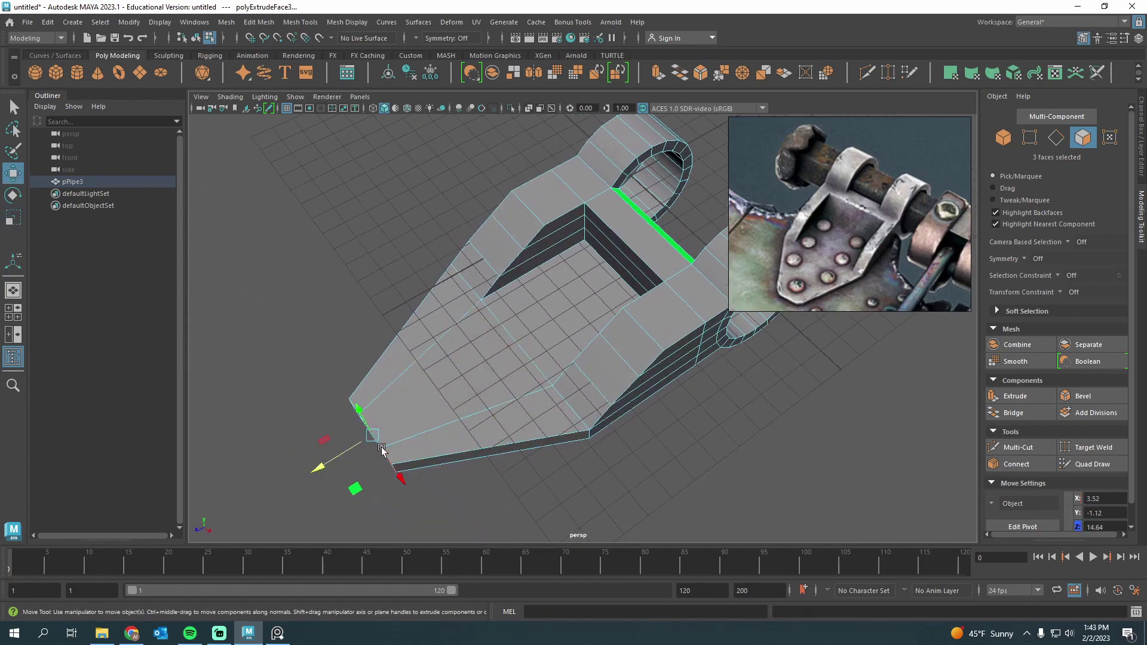
left_click_drag(351, 451, 365, 443)
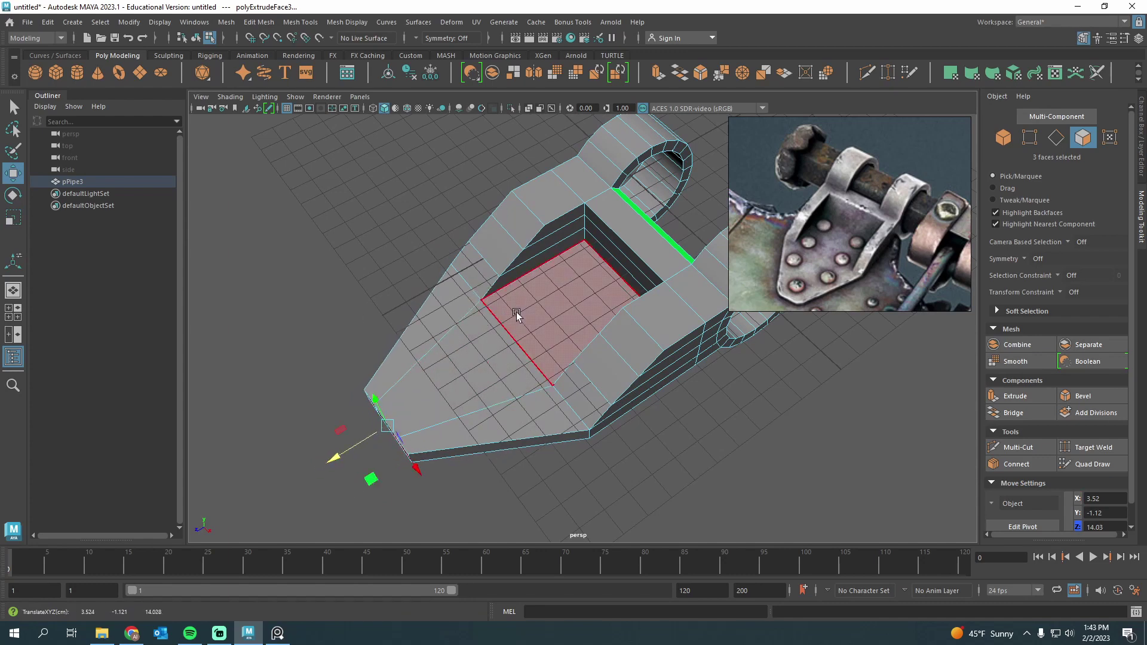
Step: Return to object mode, clear the selection and inspect the bracket's overall shape from several angles
key("q")
right_click_drag(520, 311, 573, 258)
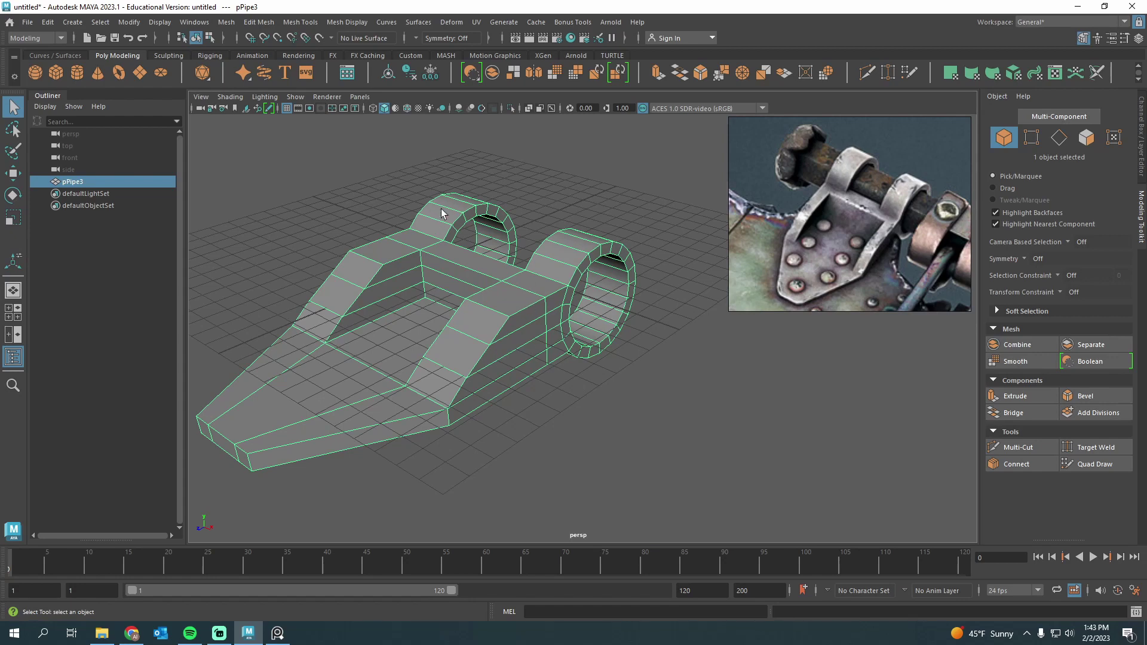
left_click_drag(636, 292, 651, 345, "alt")
scroll(660, 367, "down", 8)
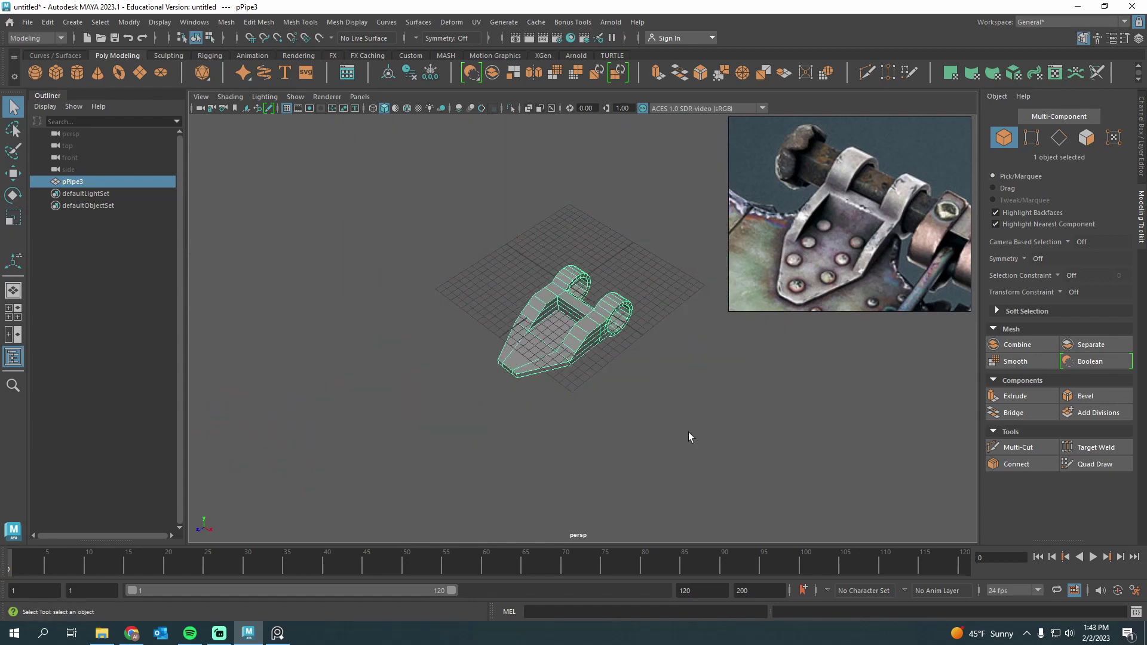
left_click(686, 428)
scroll(676, 414, "down", 6)
scroll(678, 409, "up", 9)
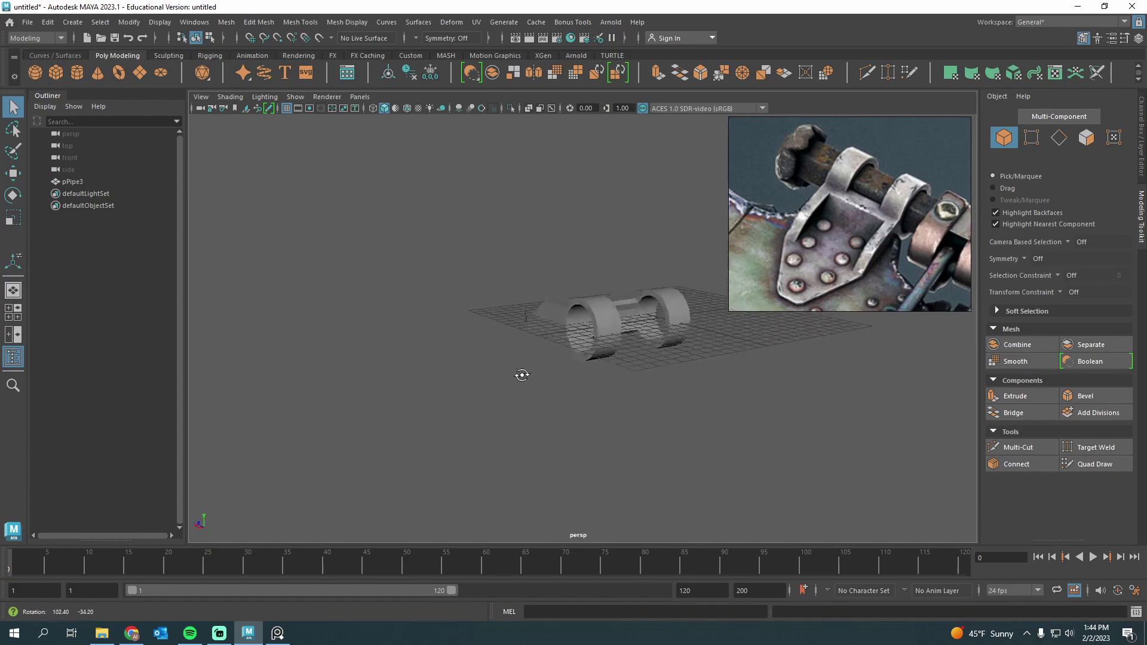